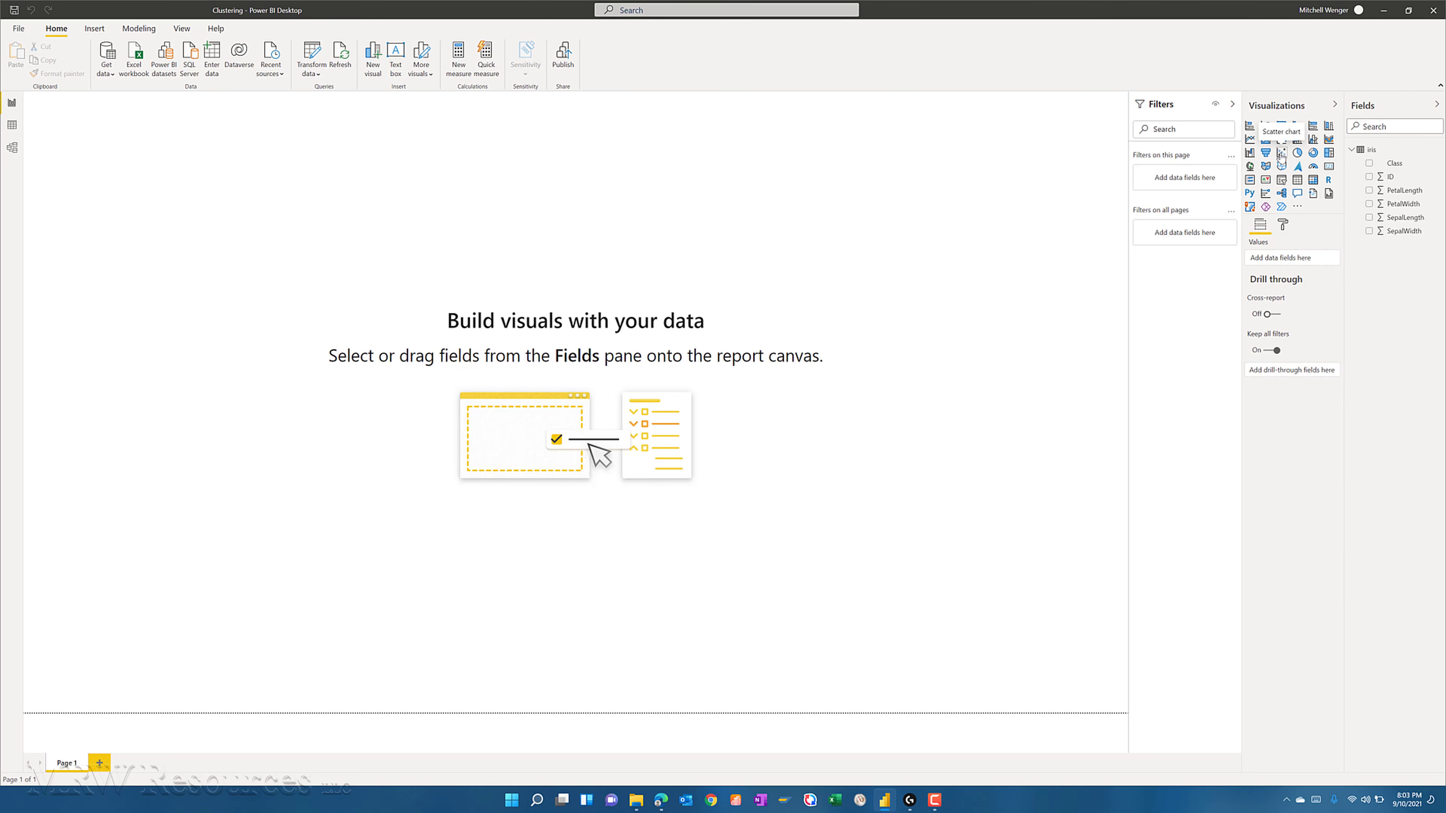
# Step: Insert an enlarged scatter chart plotting PetalLength against PetalWidth, then start adding ID to Details
pyautogui.click(1281, 153)
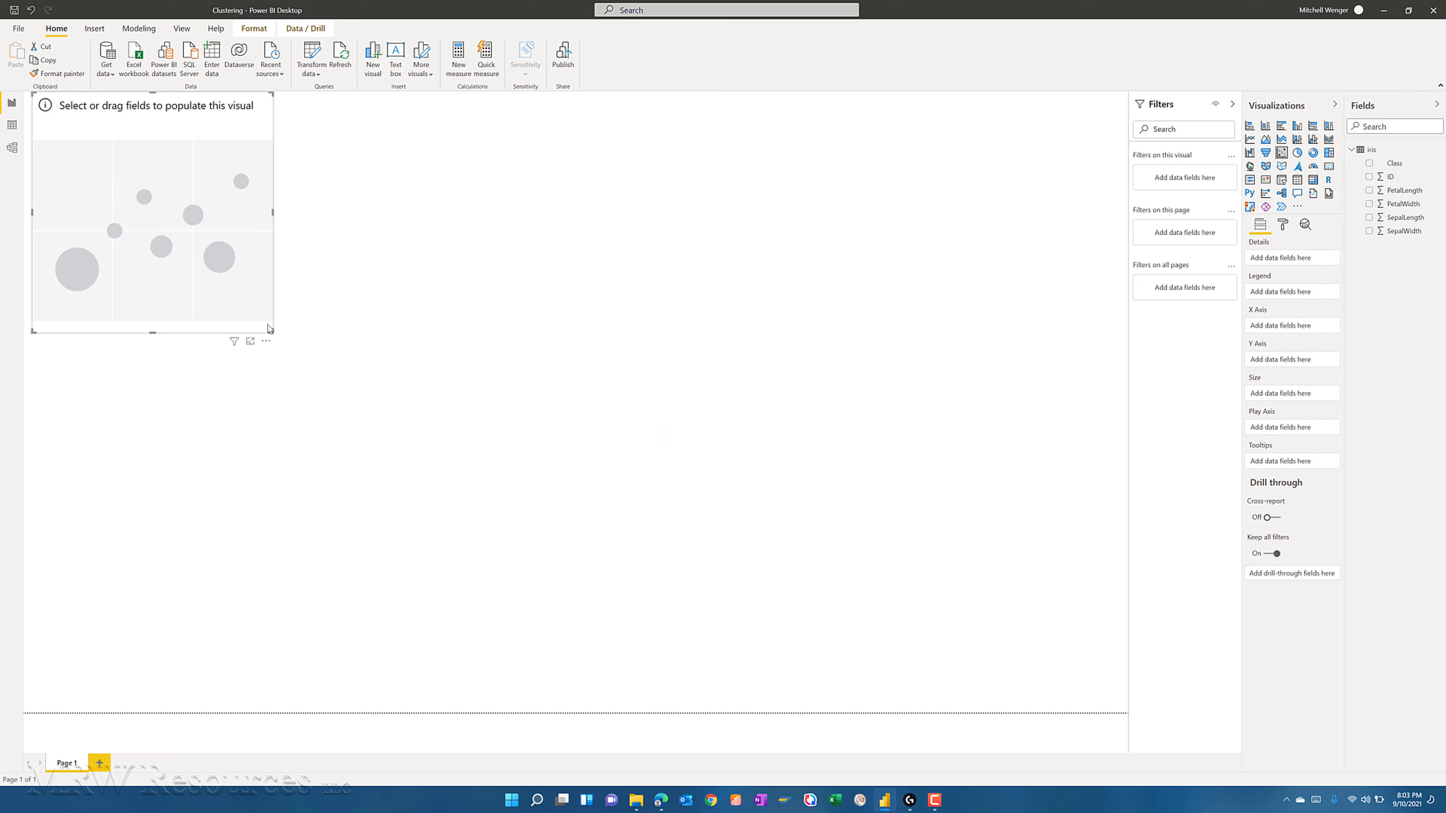
pyautogui.moveTo(271, 330); pyautogui.dragTo(566, 679)
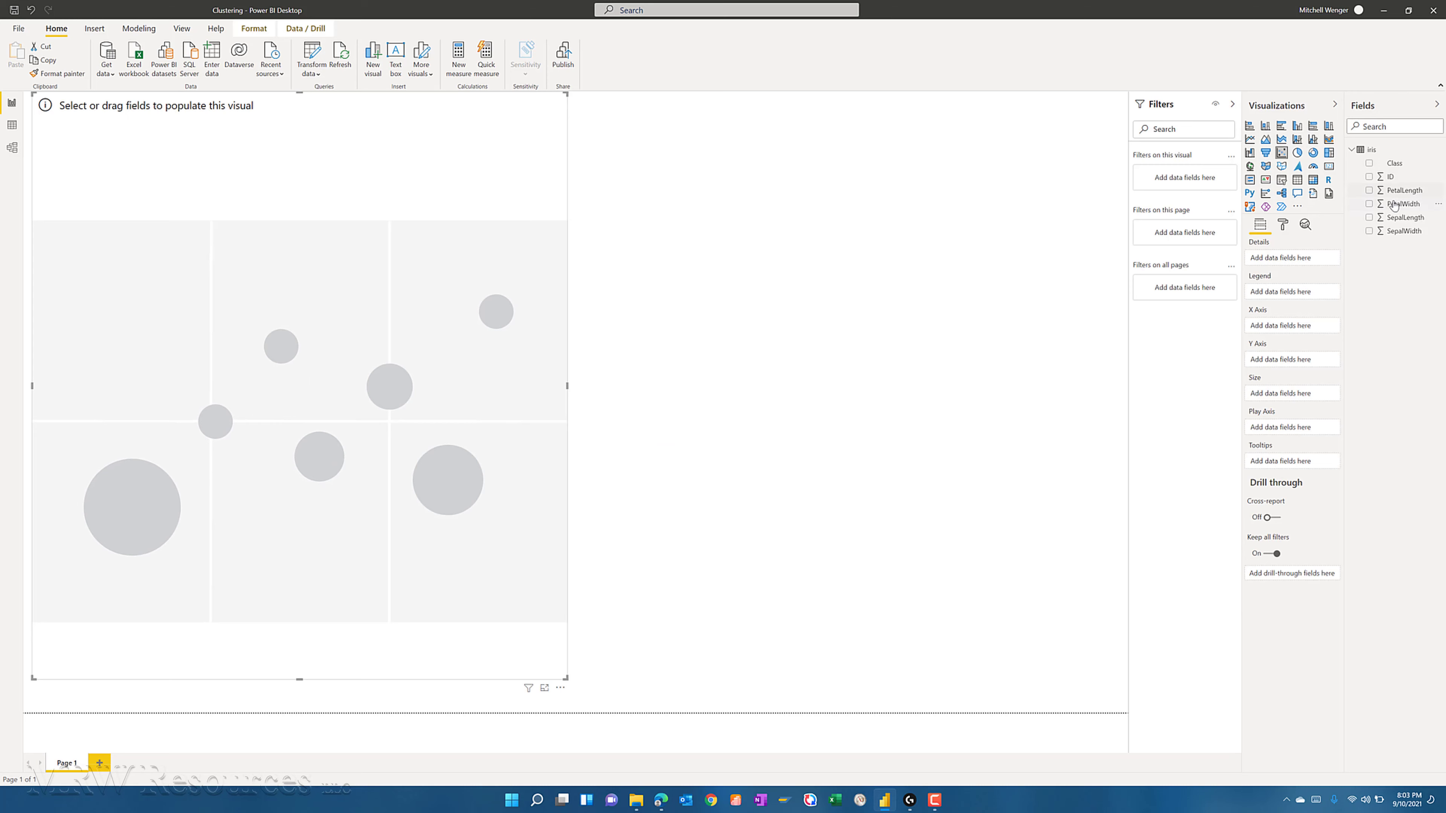
pyautogui.click(1369, 192)
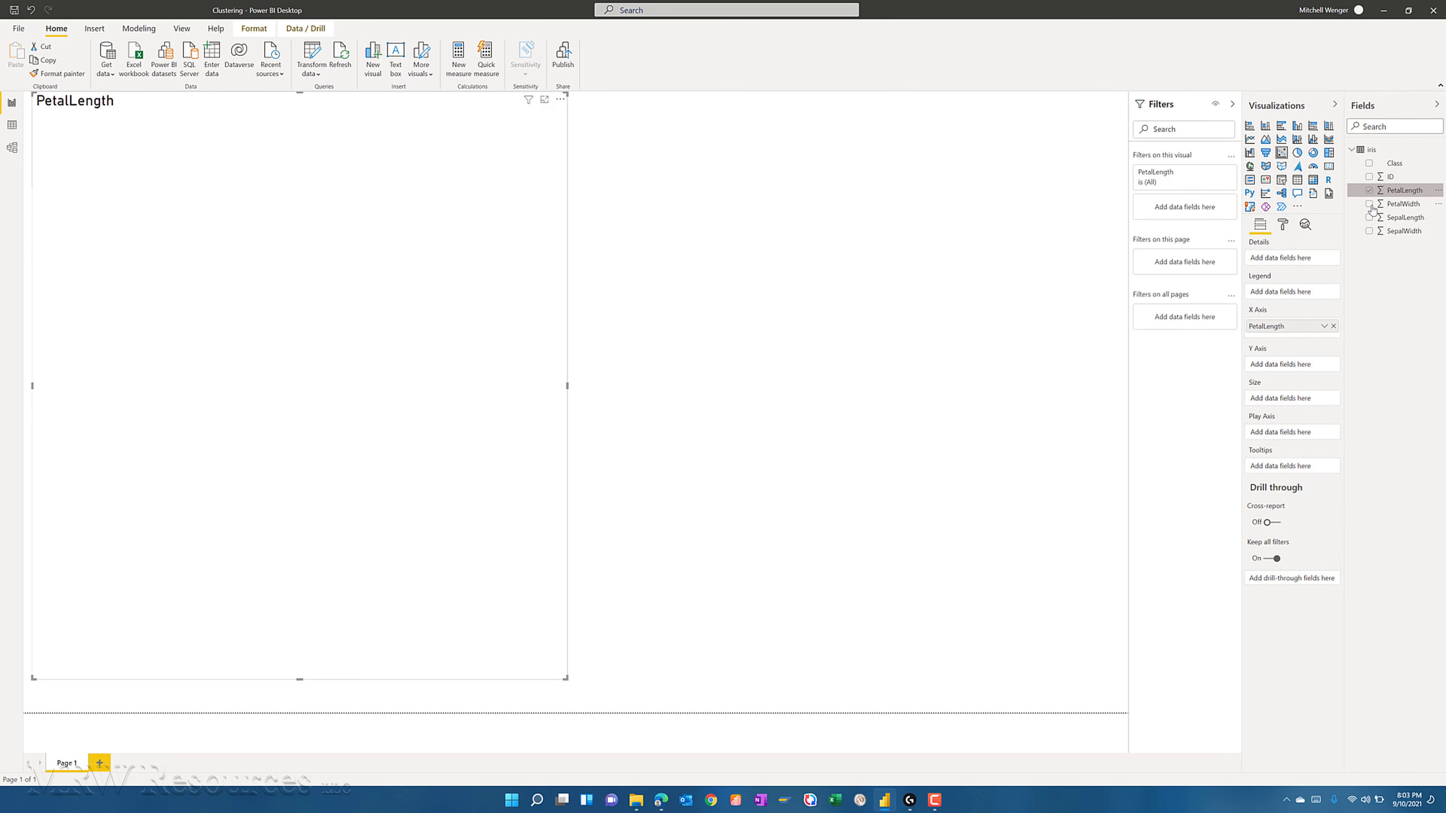
pyautogui.click(1370, 205)
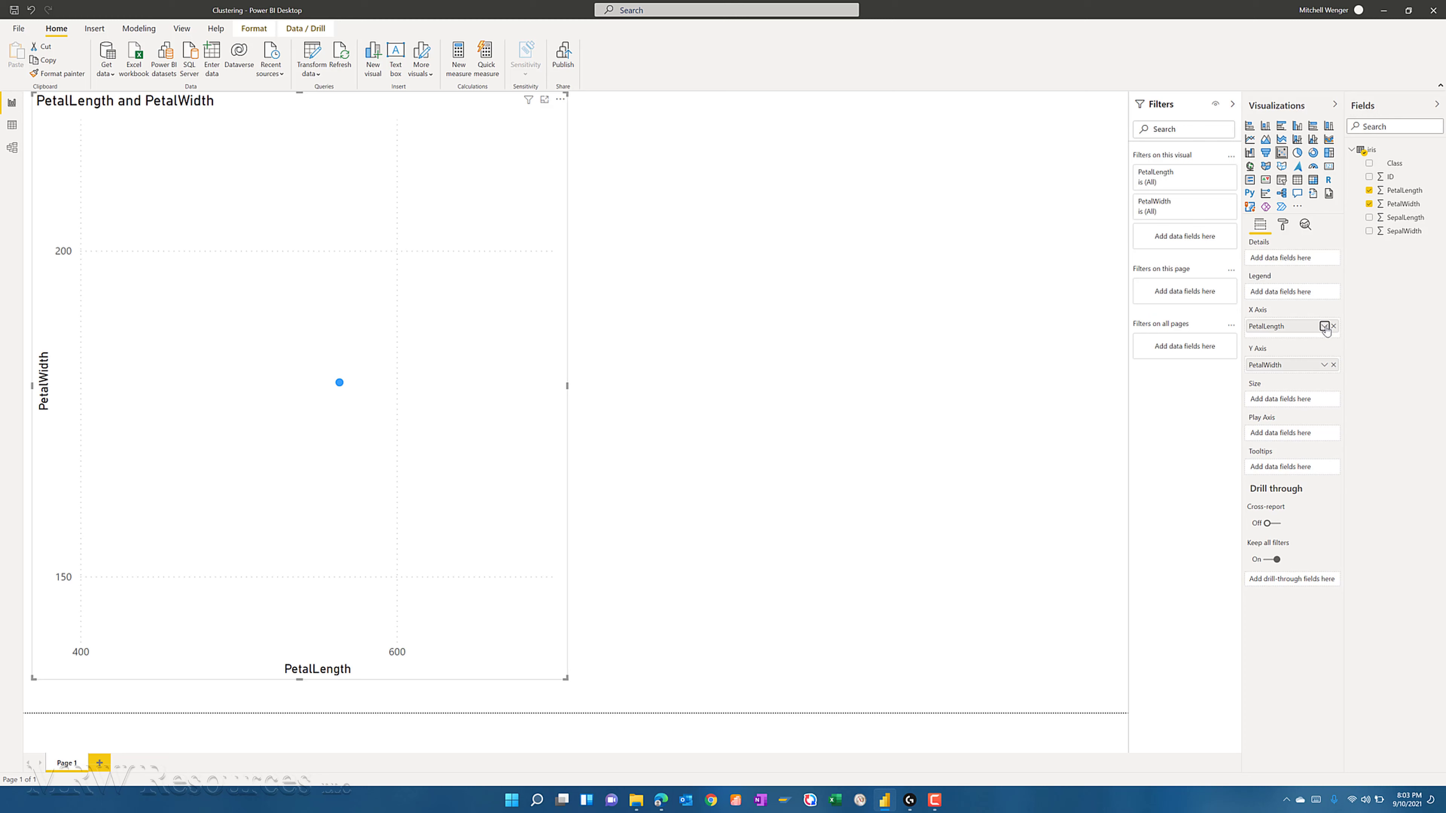
pyautogui.click(1324, 327)
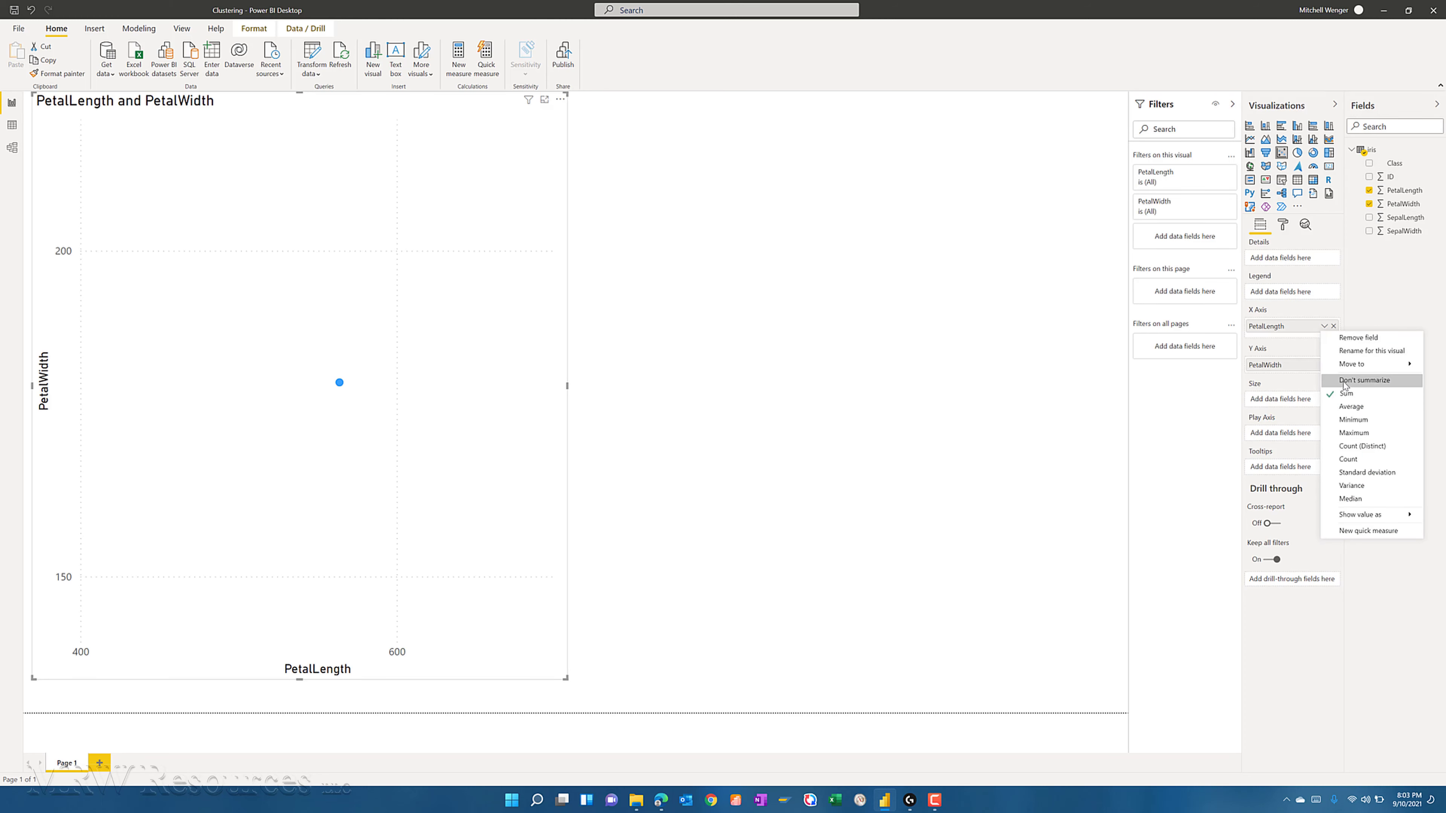
pyautogui.click(1395, 296)
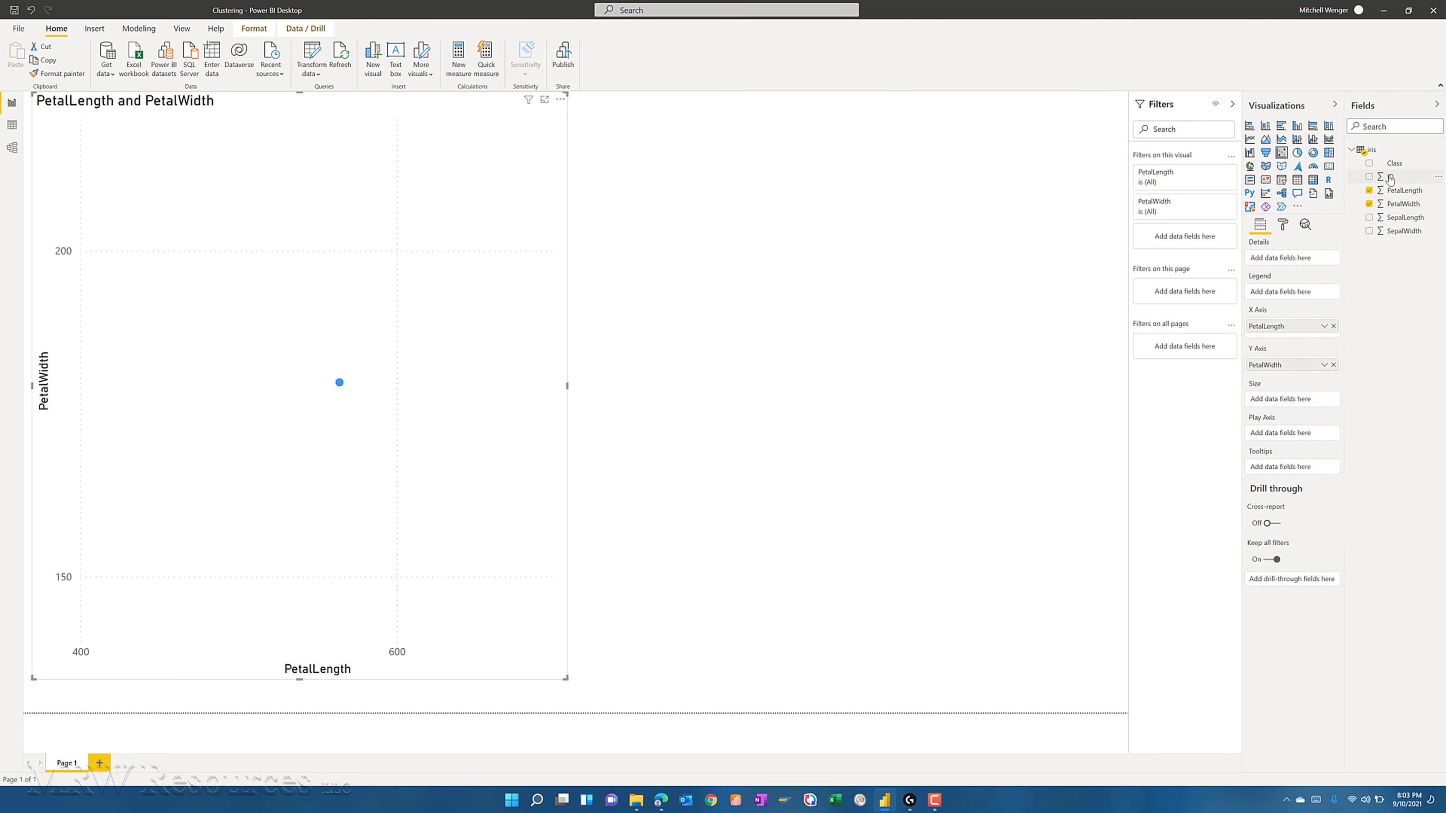
pyautogui.moveTo(1390, 179); pyautogui.dragTo(1276, 260)
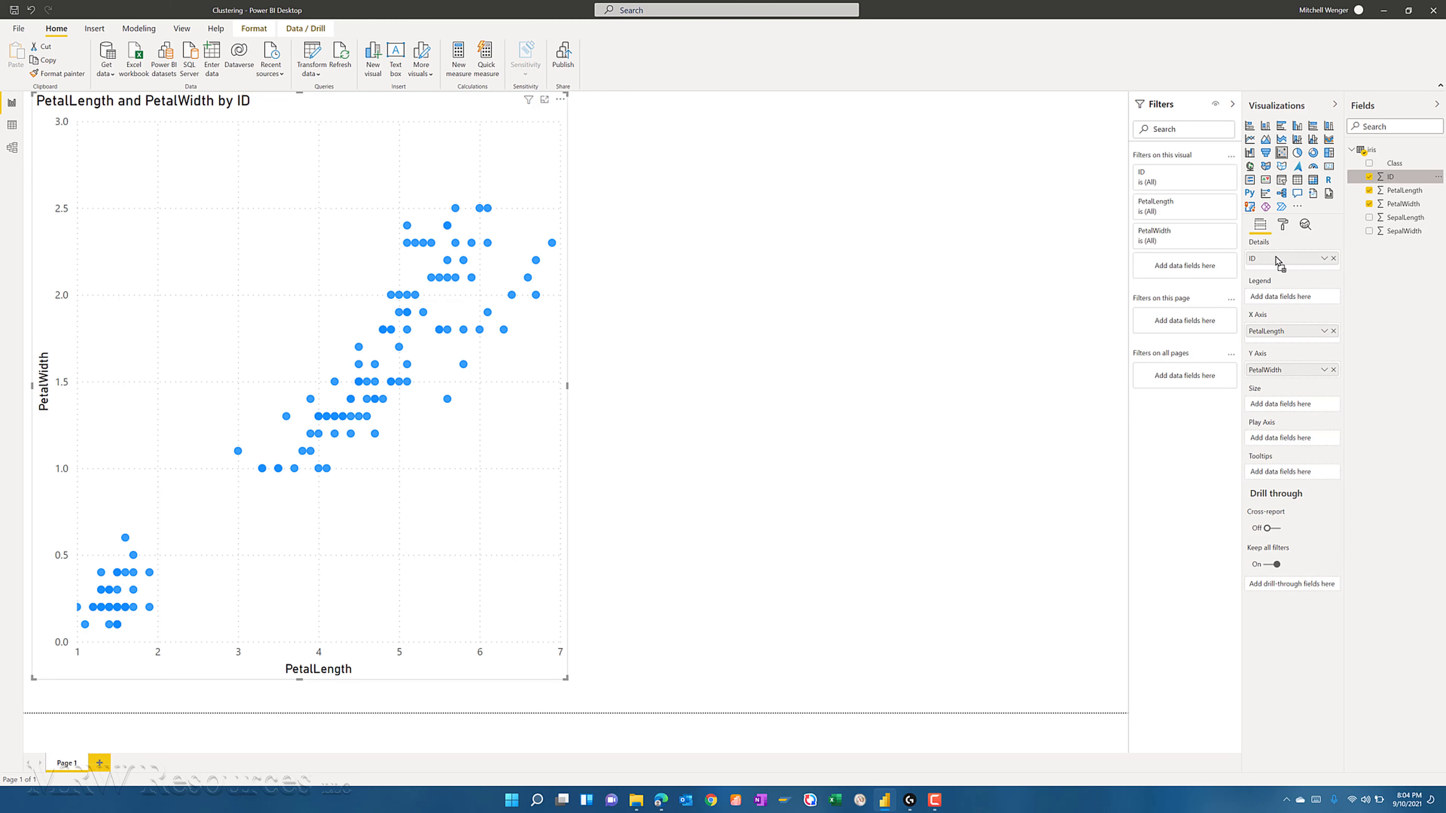
# Step: Finish placing ID in Details and put Class in the Legend so points show per species
pyautogui.moveTo(1274, 260); pyautogui.dragTo(1276, 261)
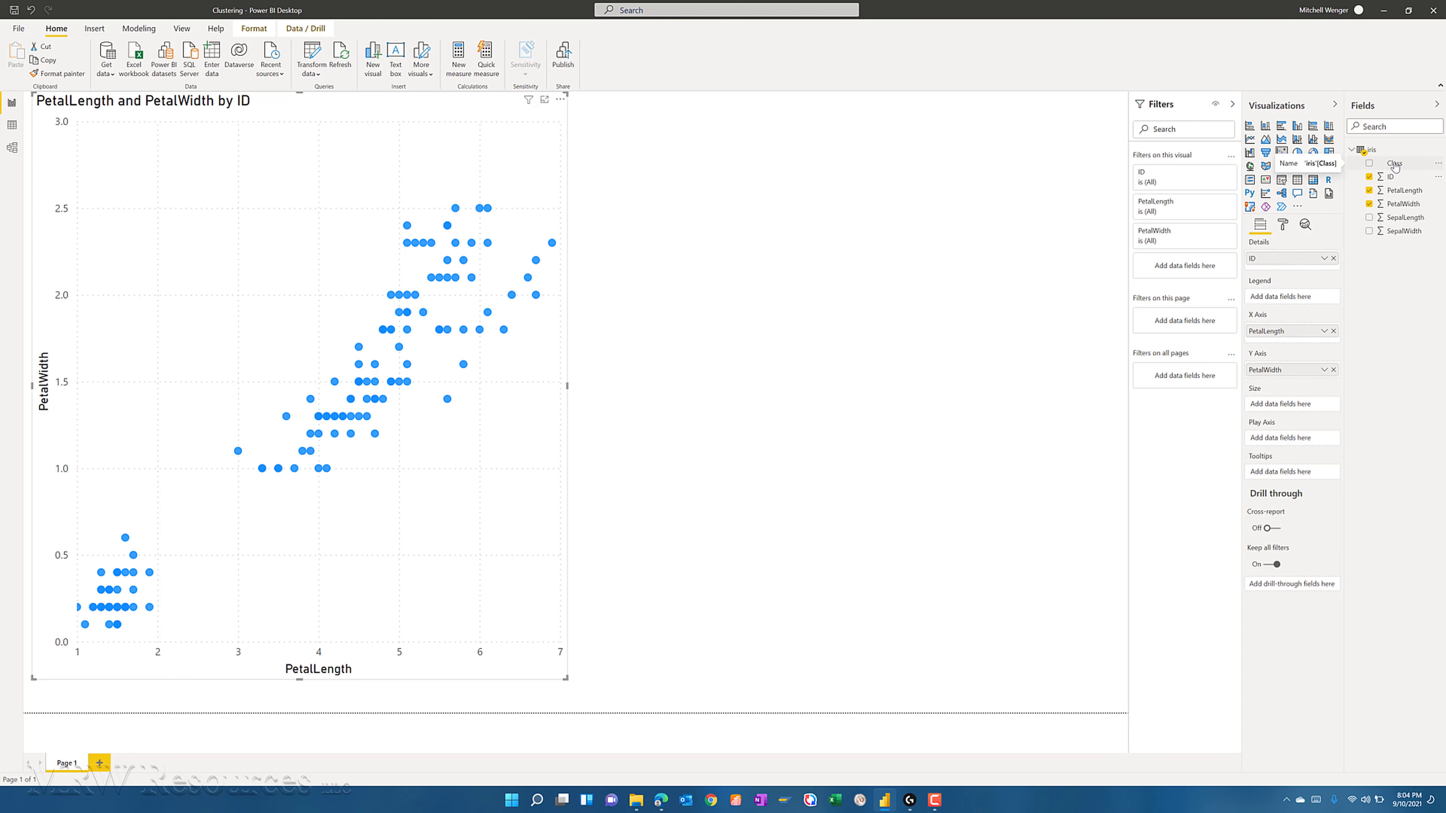
pyautogui.moveTo(1394, 164); pyautogui.dragTo(1301, 302)
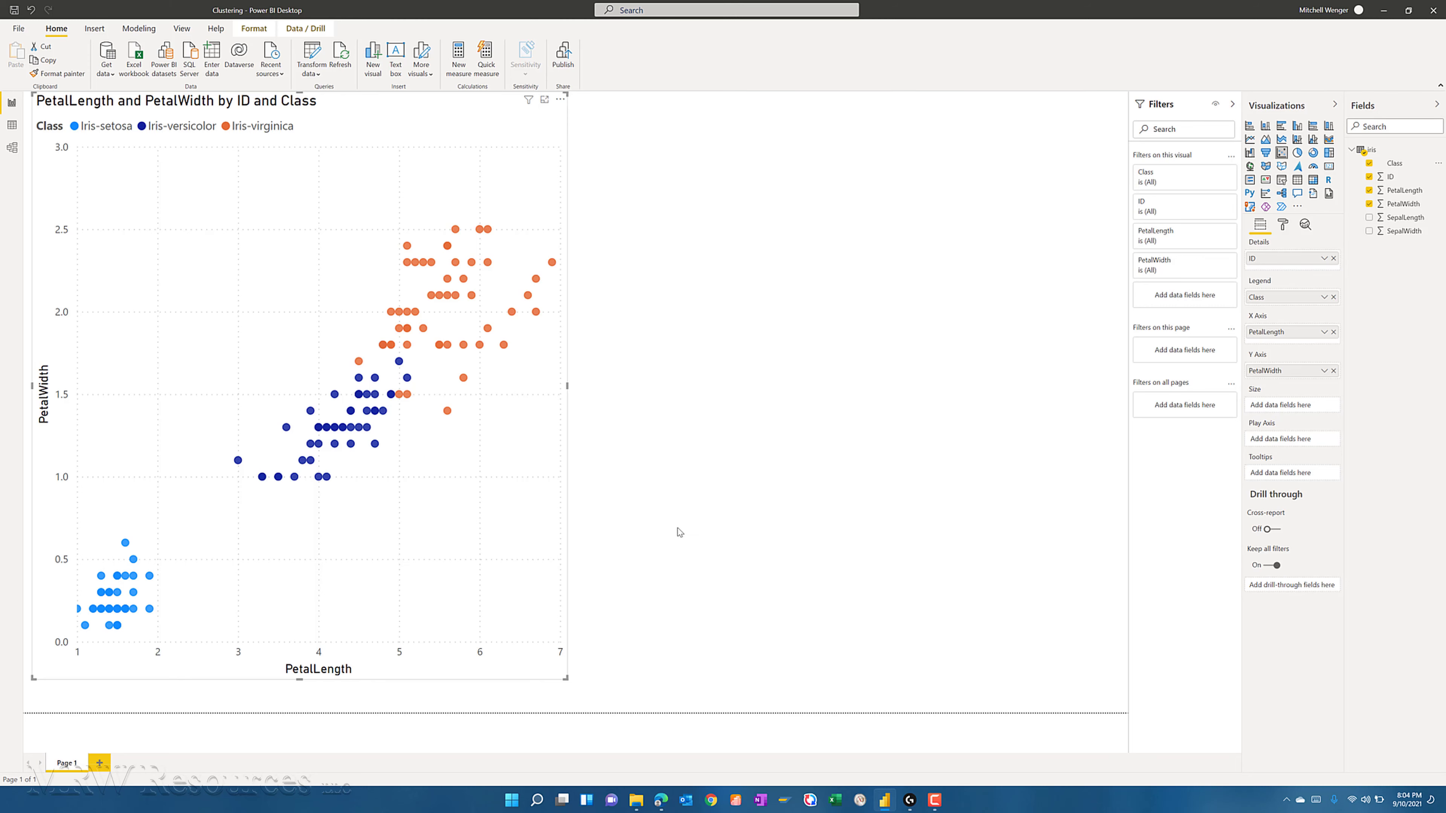
# Step: Add a second scatter beside the first with PetalLength, PetalWidth and ID in Details
pyautogui.click(945, 258)
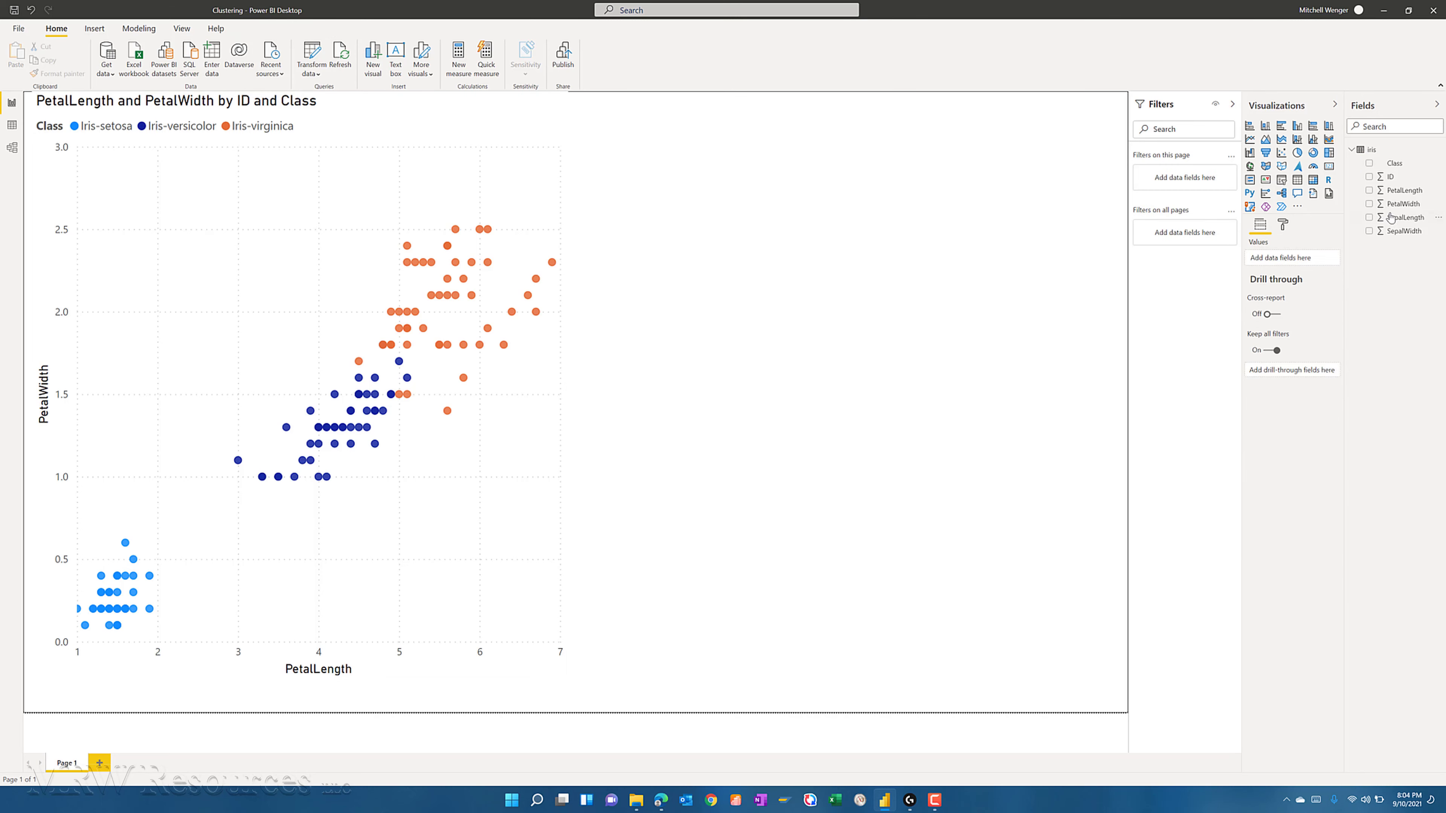
pyautogui.click(1283, 152)
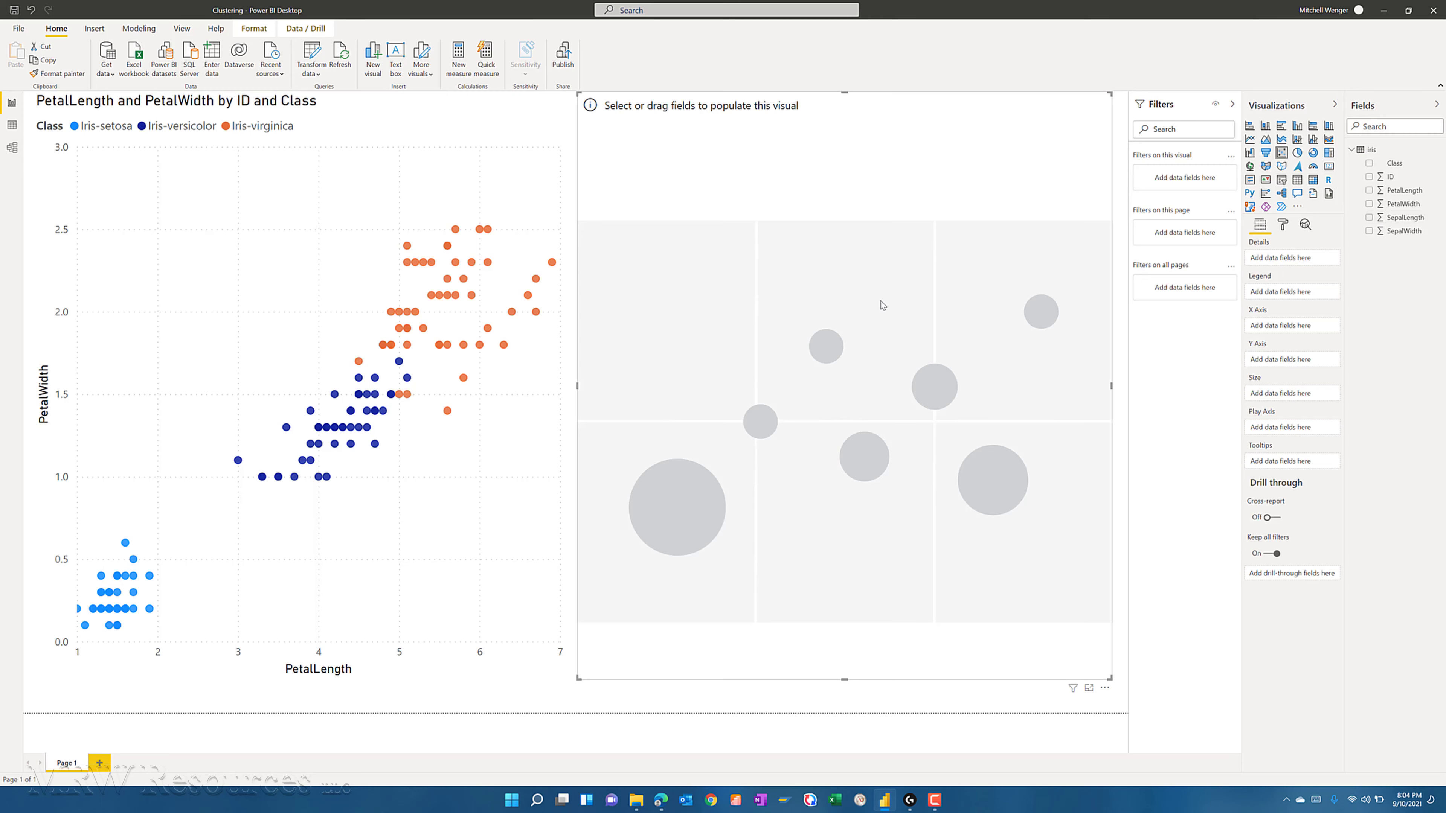
pyautogui.click(1369, 191)
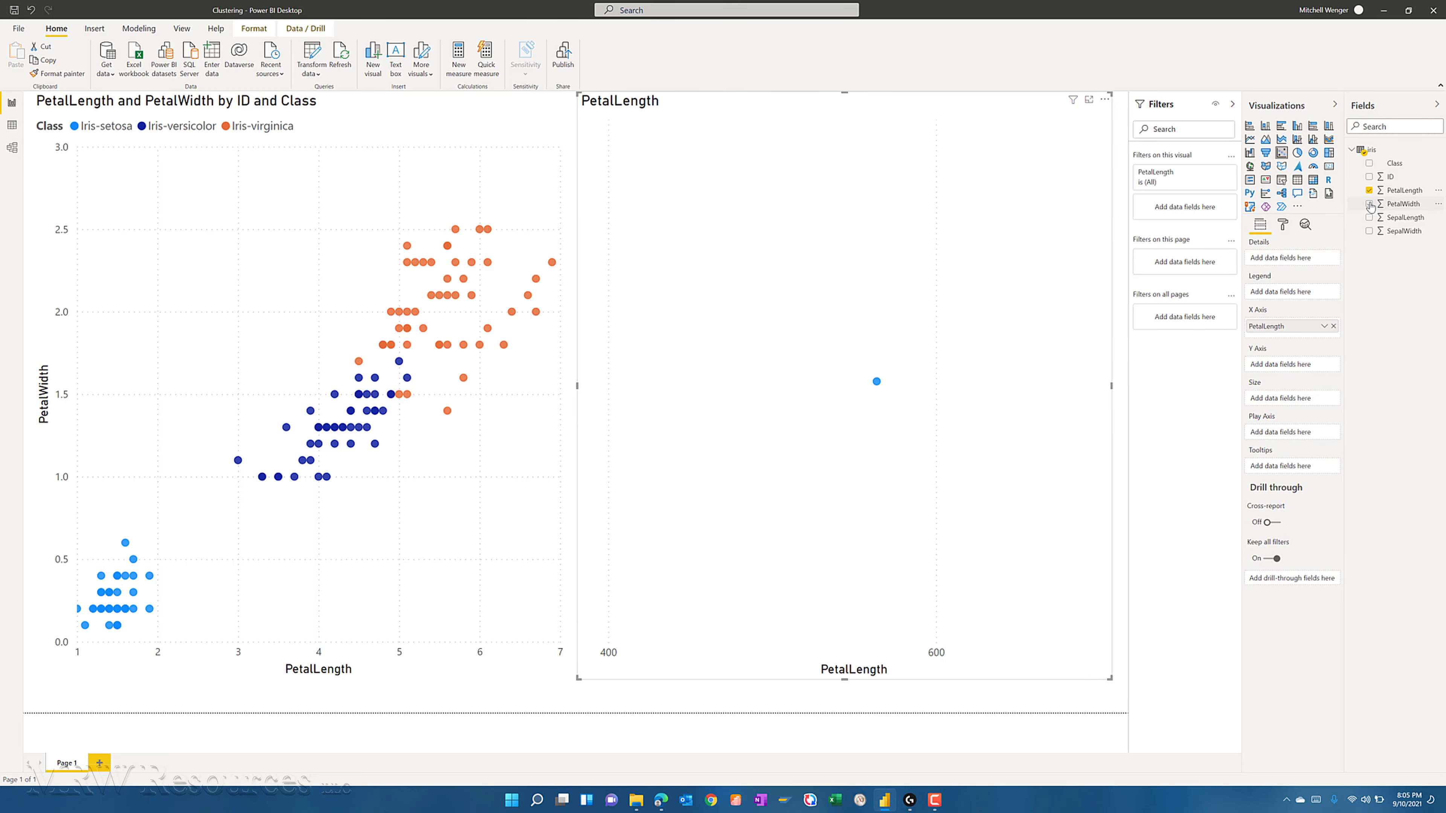
pyautogui.click(1370, 204)
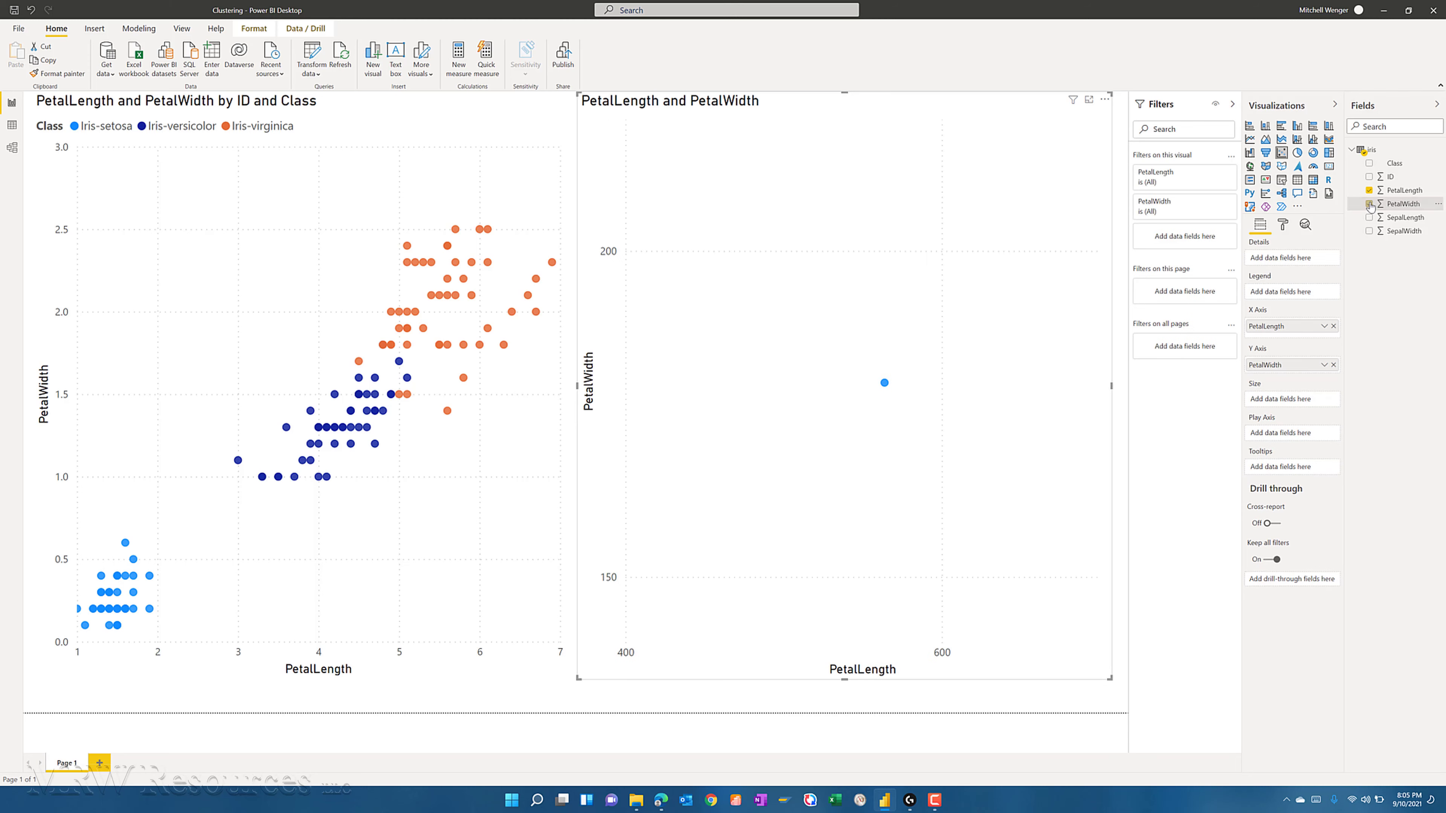
pyautogui.moveTo(1389, 180); pyautogui.dragTo(1277, 259)
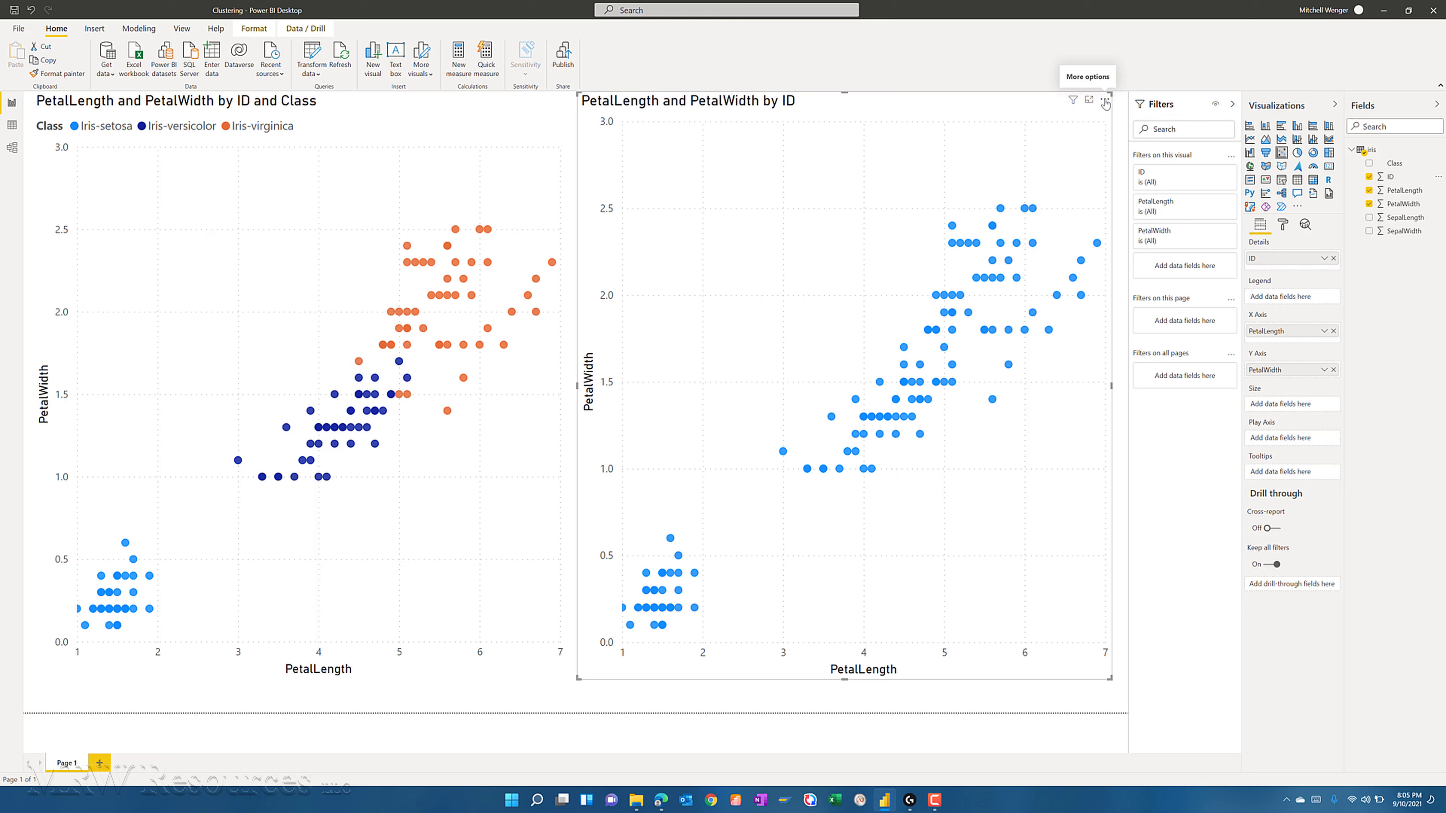
# Step: Run Automatically find clusters on the right-hand petal chart, accepting the defaults (six clusters)
pyautogui.click(1104, 101)
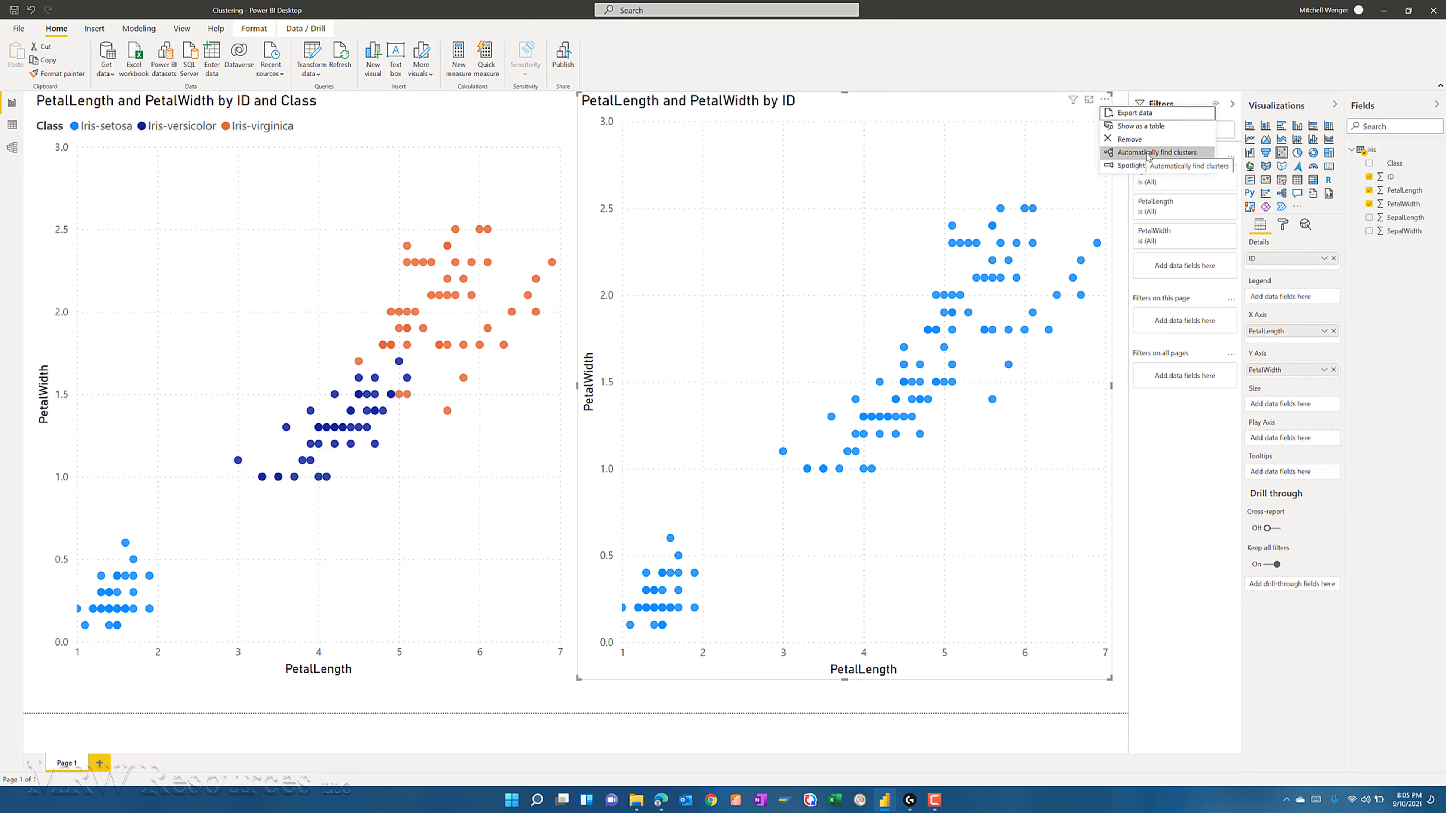
pyautogui.press('Escape')
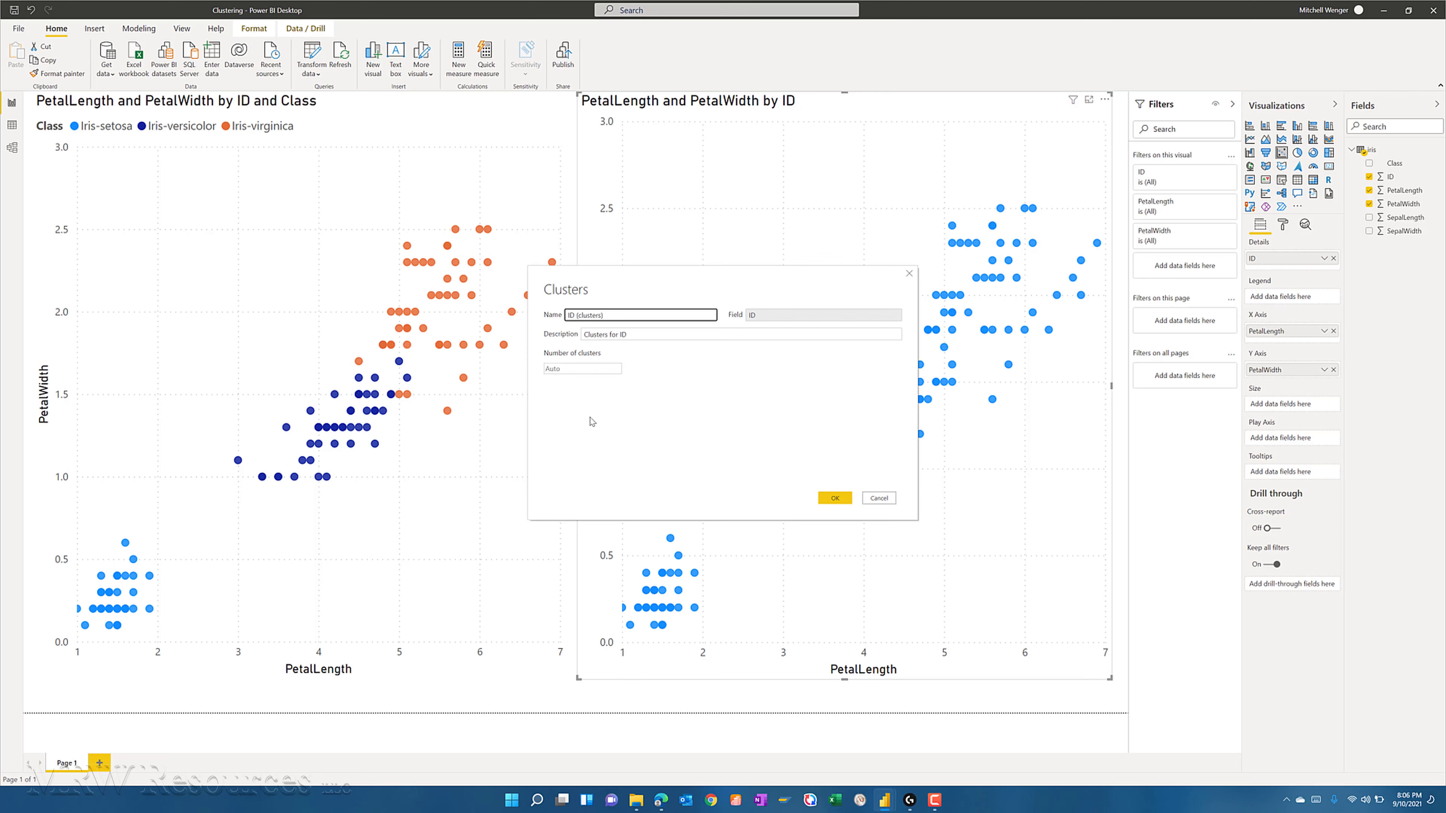
pyautogui.click(835, 499)
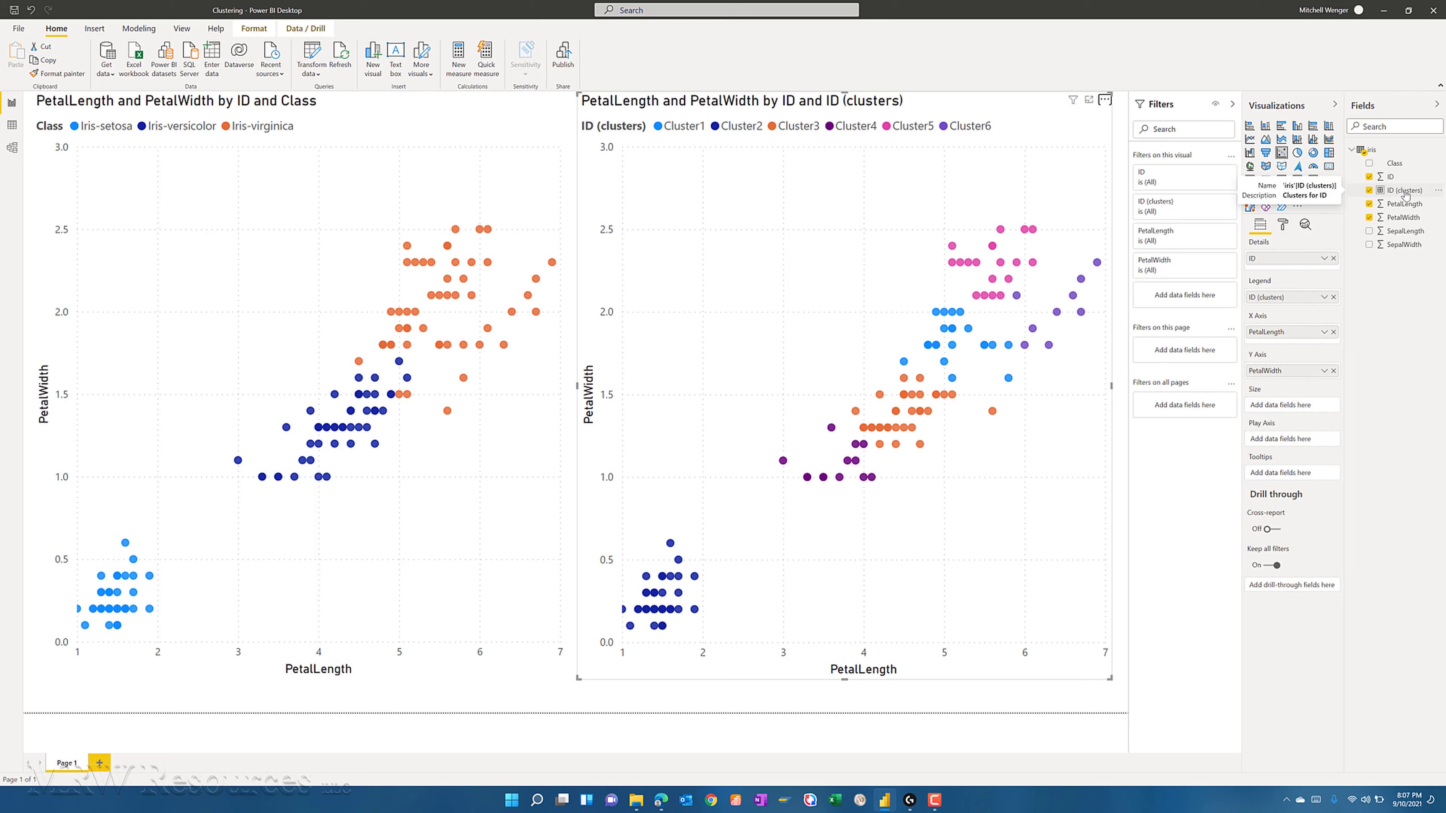
# Step: Edit the ID (clusters) group to name it Petal (clusters) with 3 clusters
pyautogui.rightClick(1405, 195)
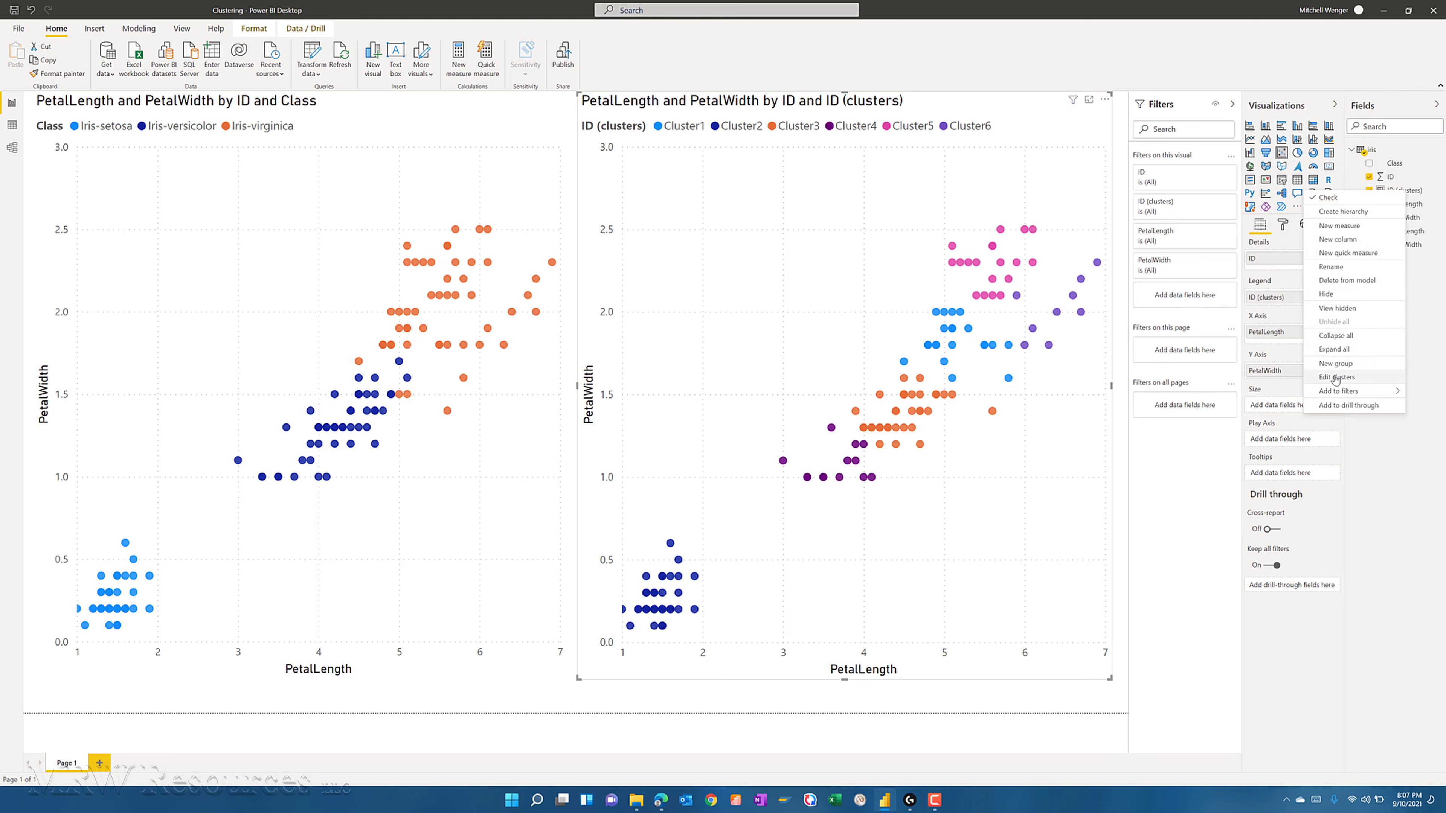
pyautogui.click(1335, 378)
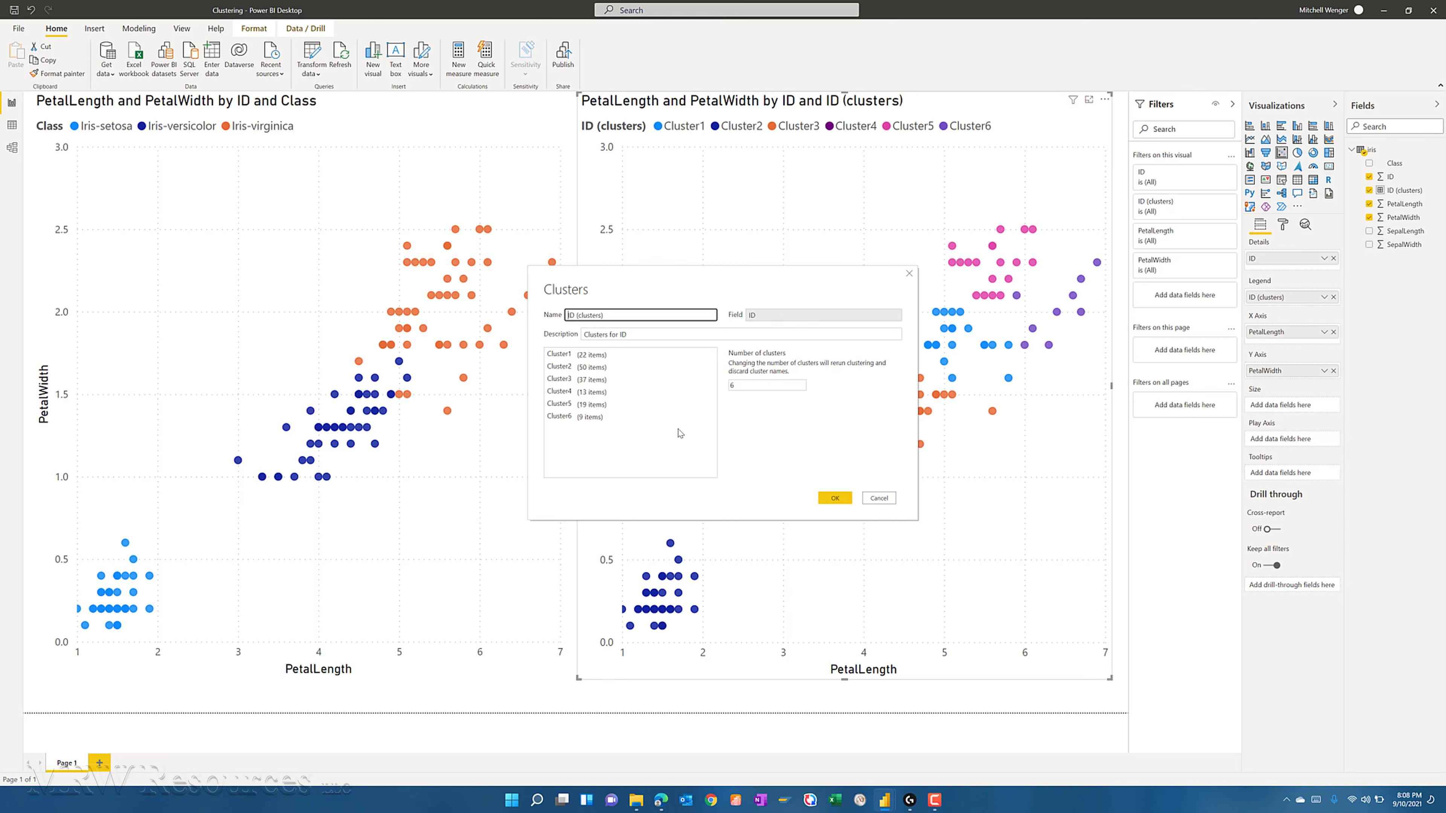
pyautogui.write('Peta')
pyautogui.press('Delete')
pyautogui.press('Delete')
pyautogui.click(748, 388)
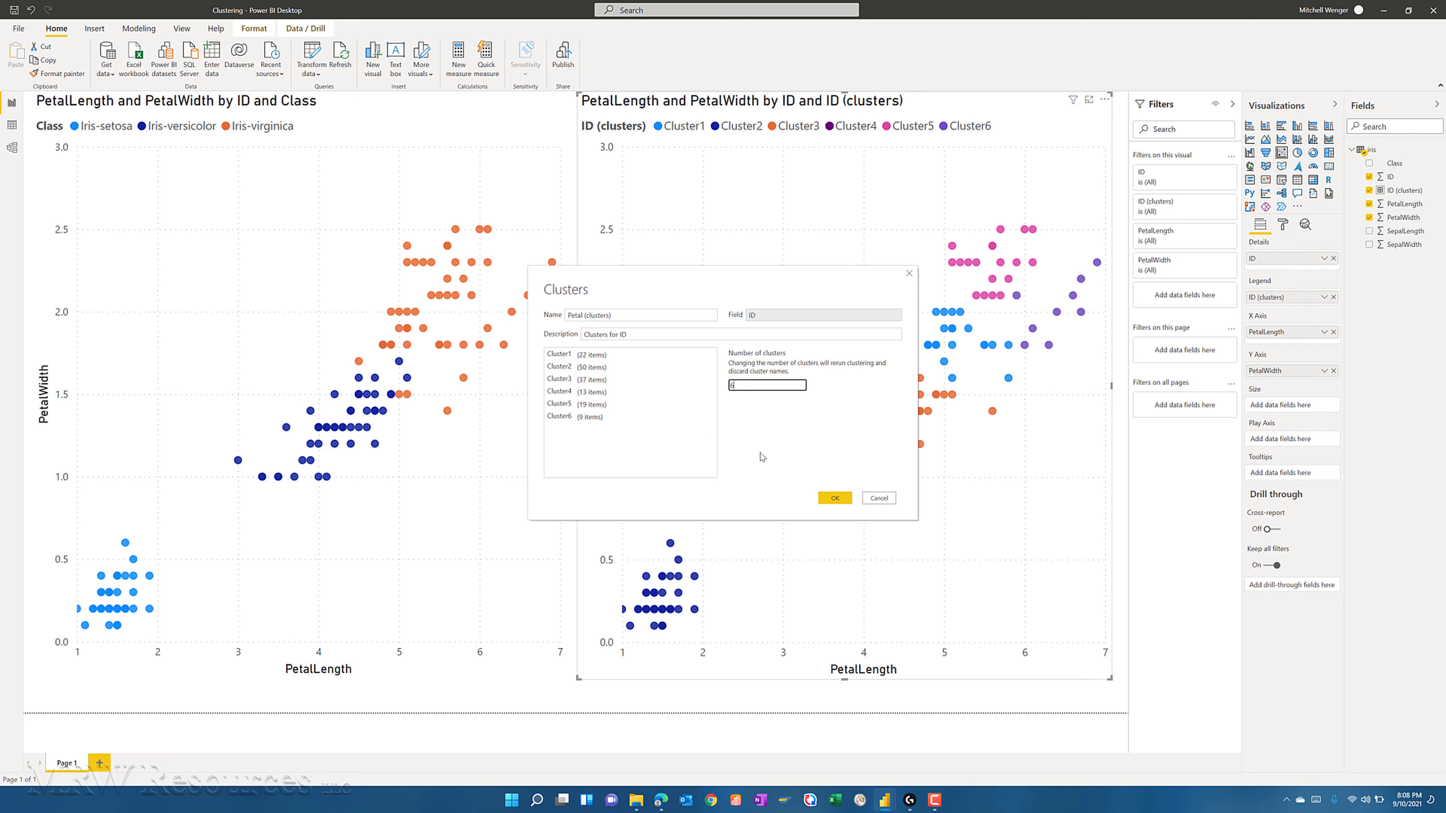
pyautogui.press('BackSpace')
pyautogui.write('3')
pyautogui.click(830, 501)
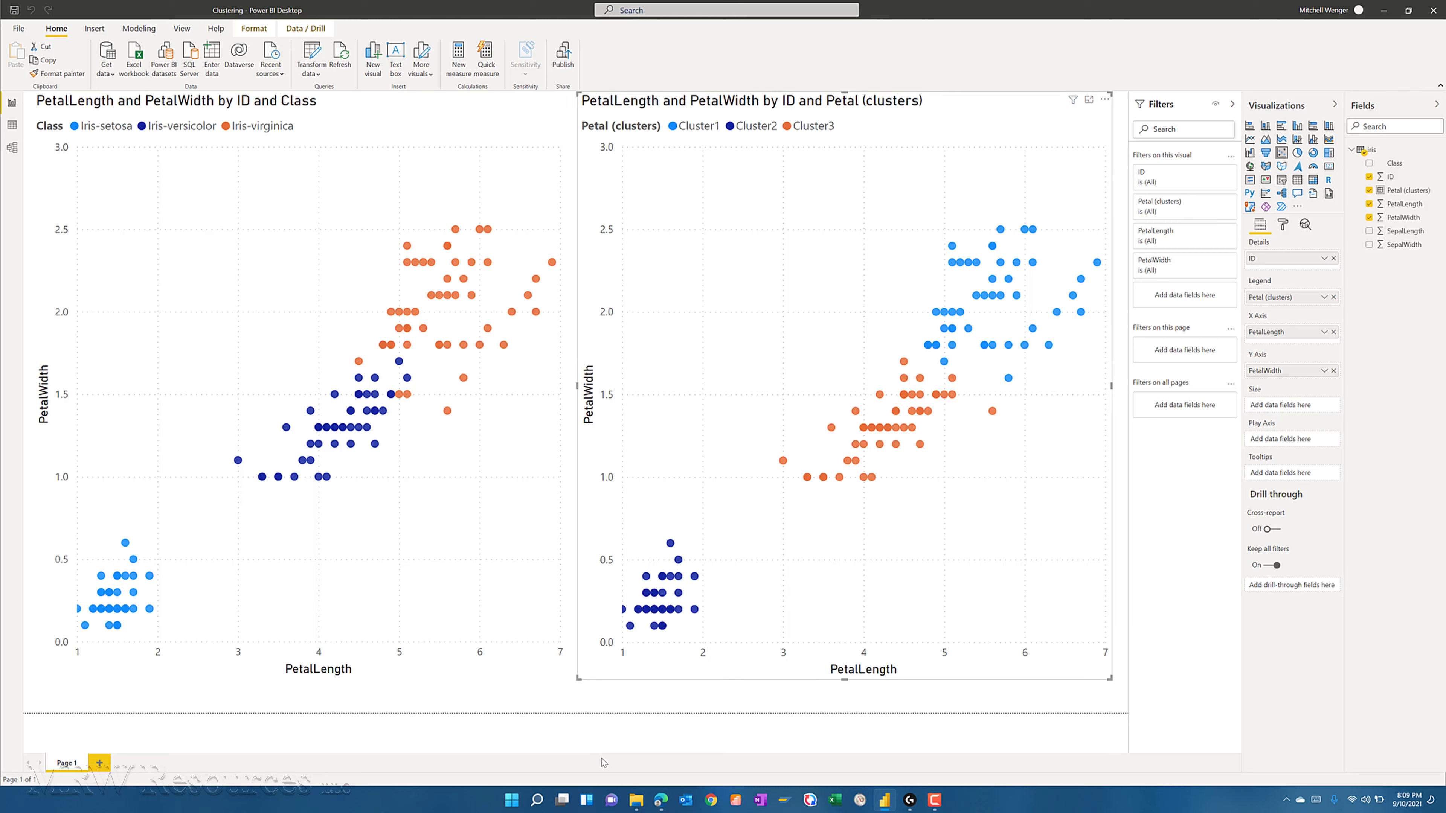
# Step: On a new page, build an enlarged SepalLength vs SepalWidth scatter by ID, coloured by Petal (clusters)
pyautogui.click(100, 765)
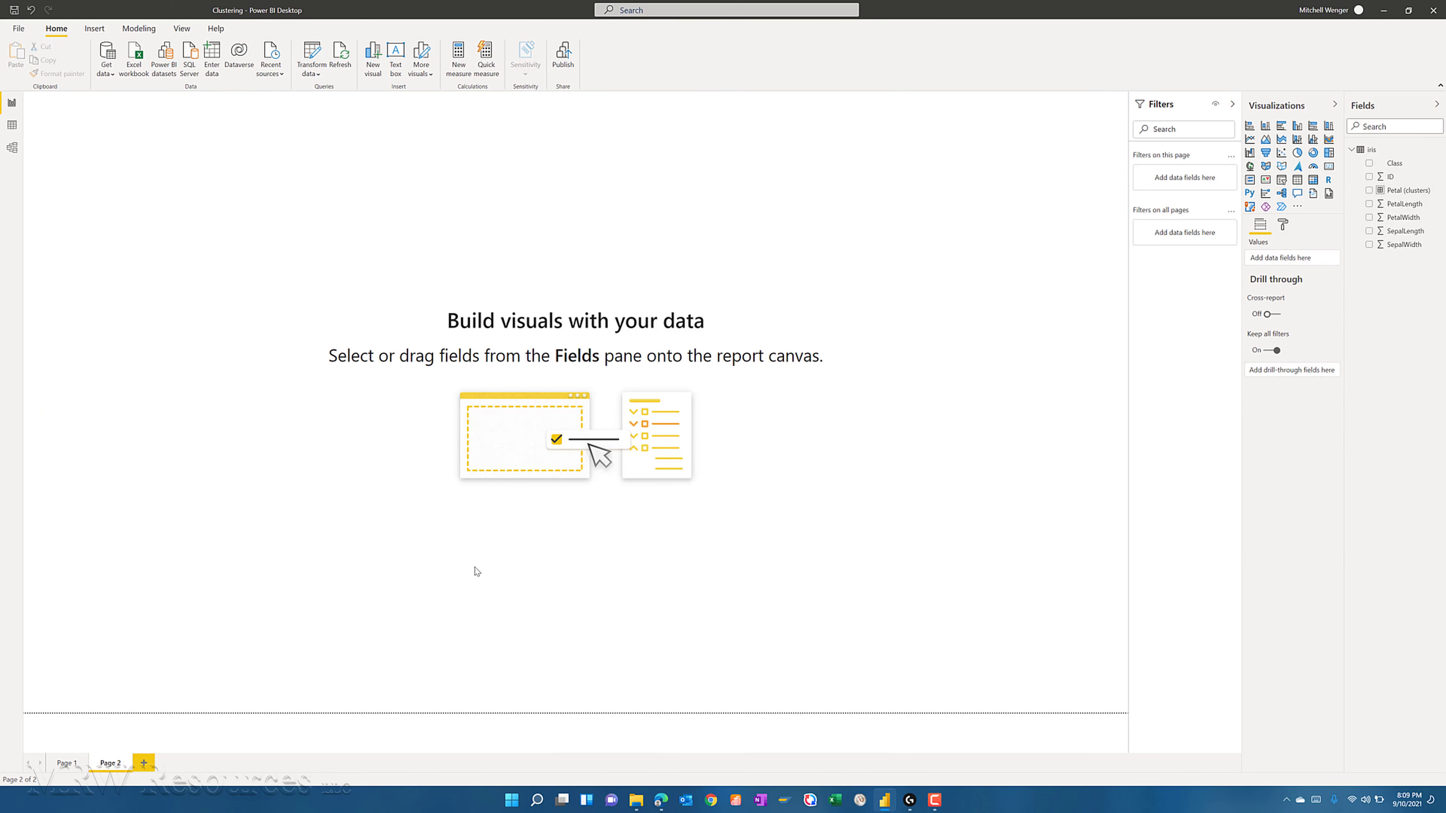
pyautogui.click(1280, 163)
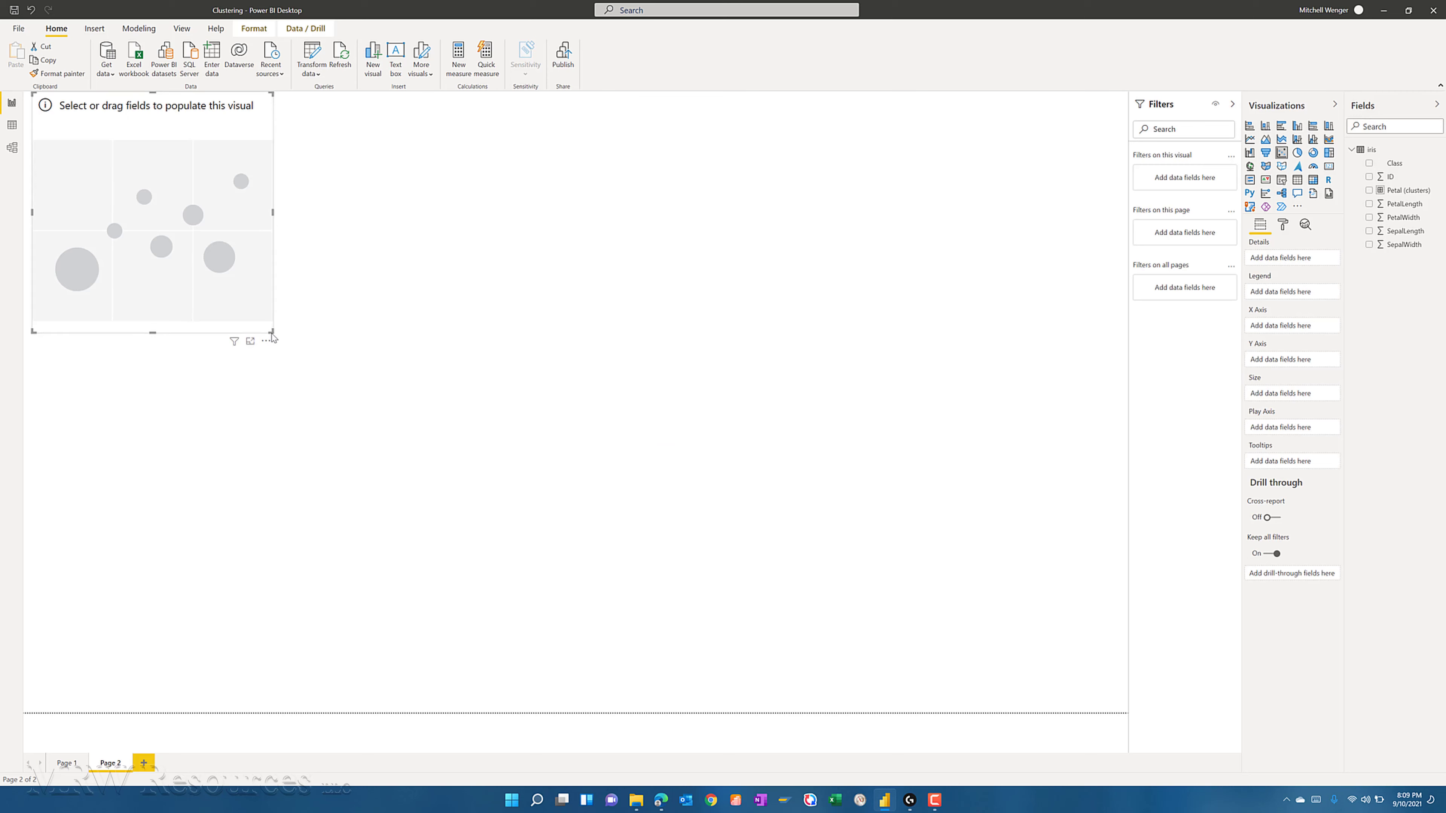
pyautogui.moveTo(272, 331); pyautogui.dragTo(542, 677)
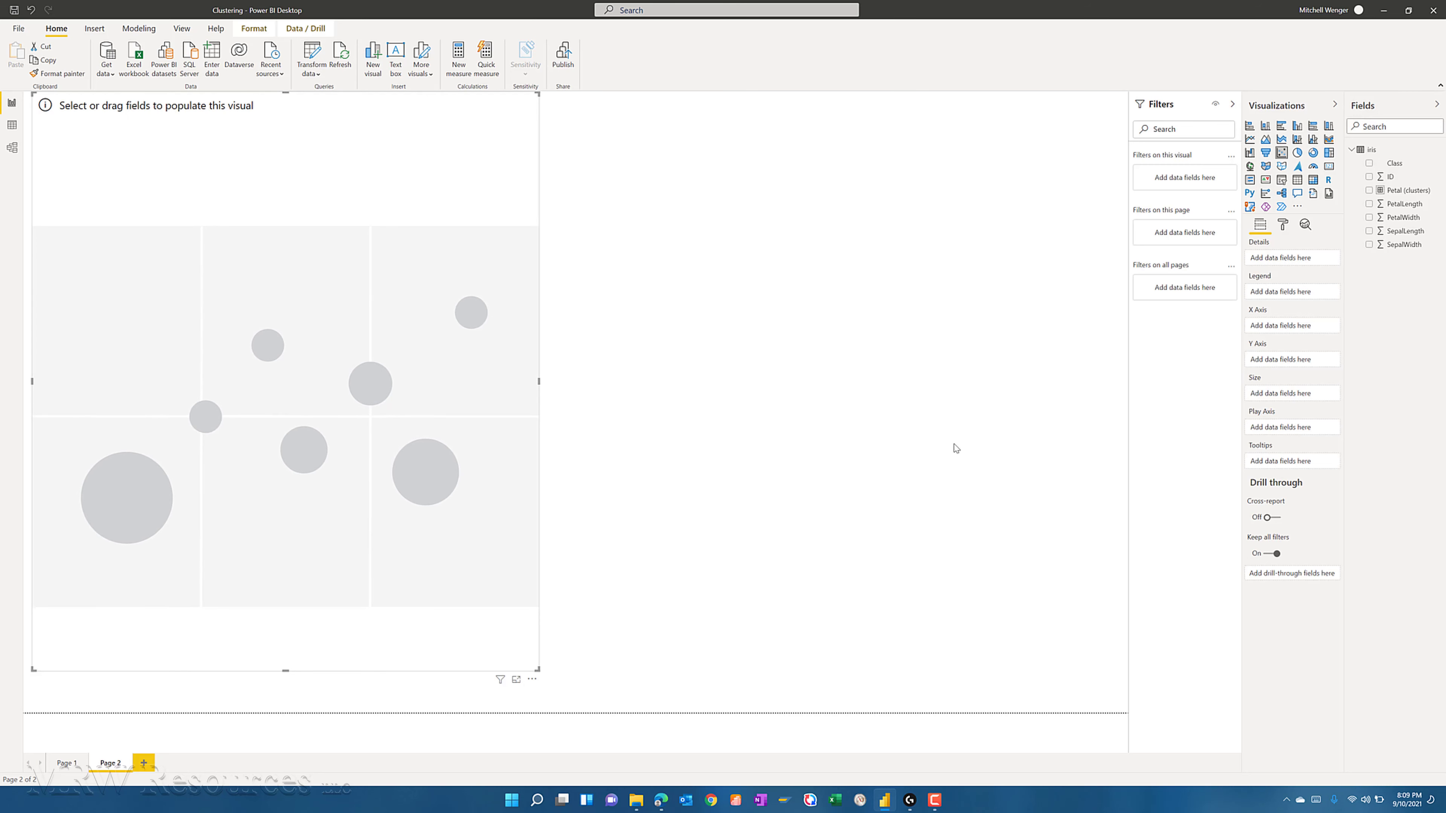
pyautogui.click(1369, 231)
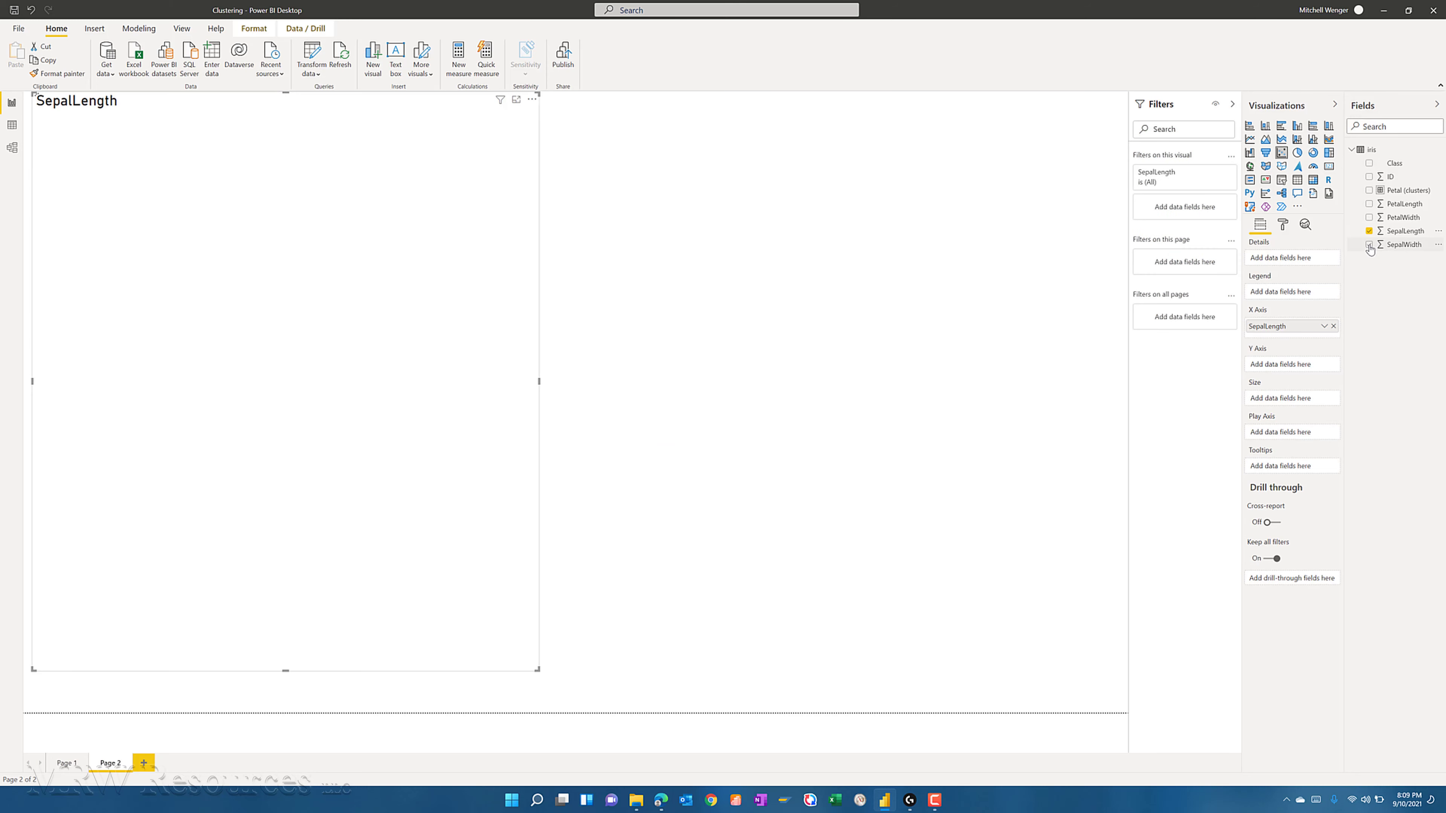
pyautogui.click(1369, 244)
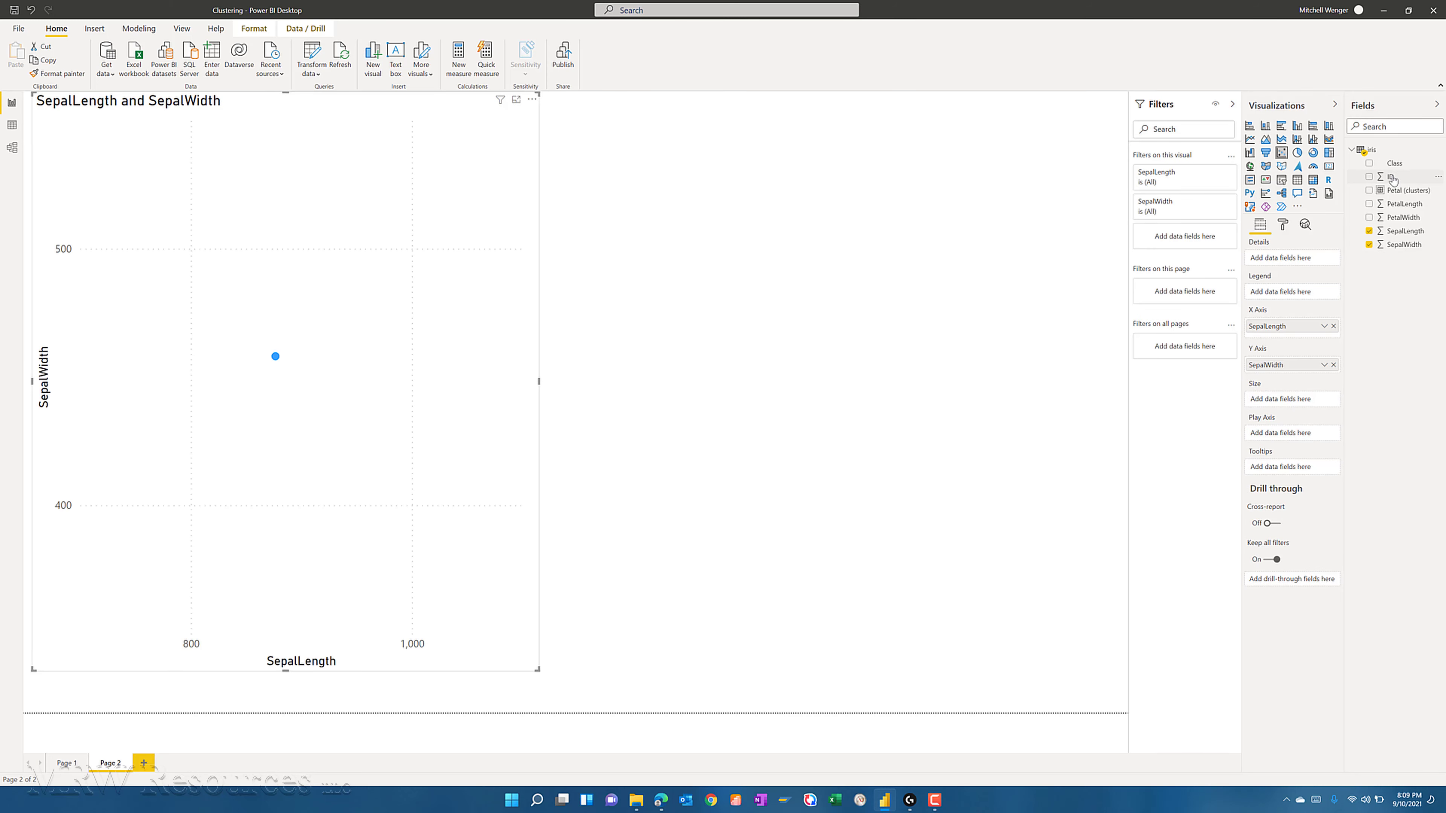
pyautogui.moveTo(1381, 177); pyautogui.dragTo(1283, 262)
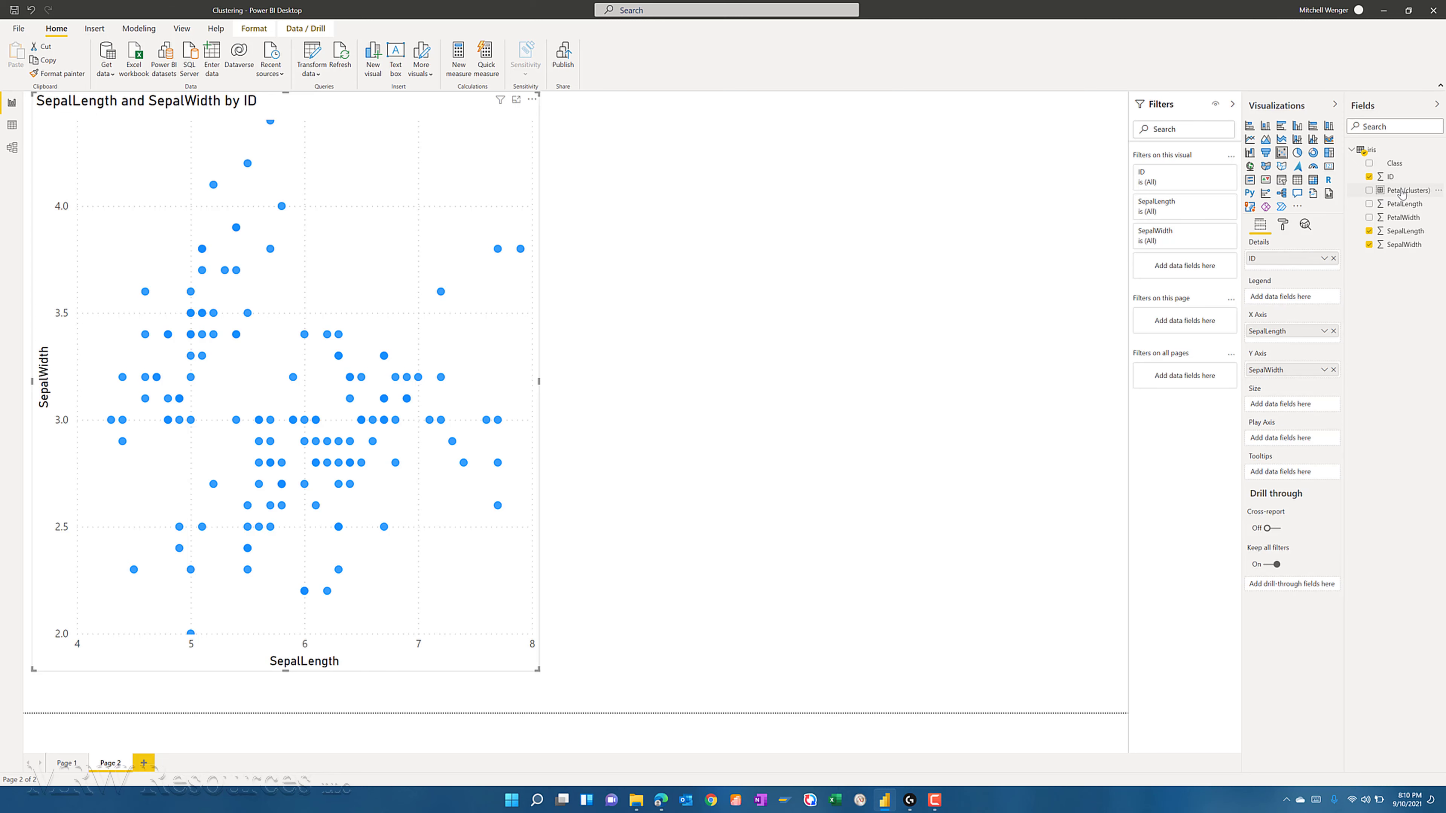
pyautogui.moveTo(1401, 192); pyautogui.dragTo(1303, 302)
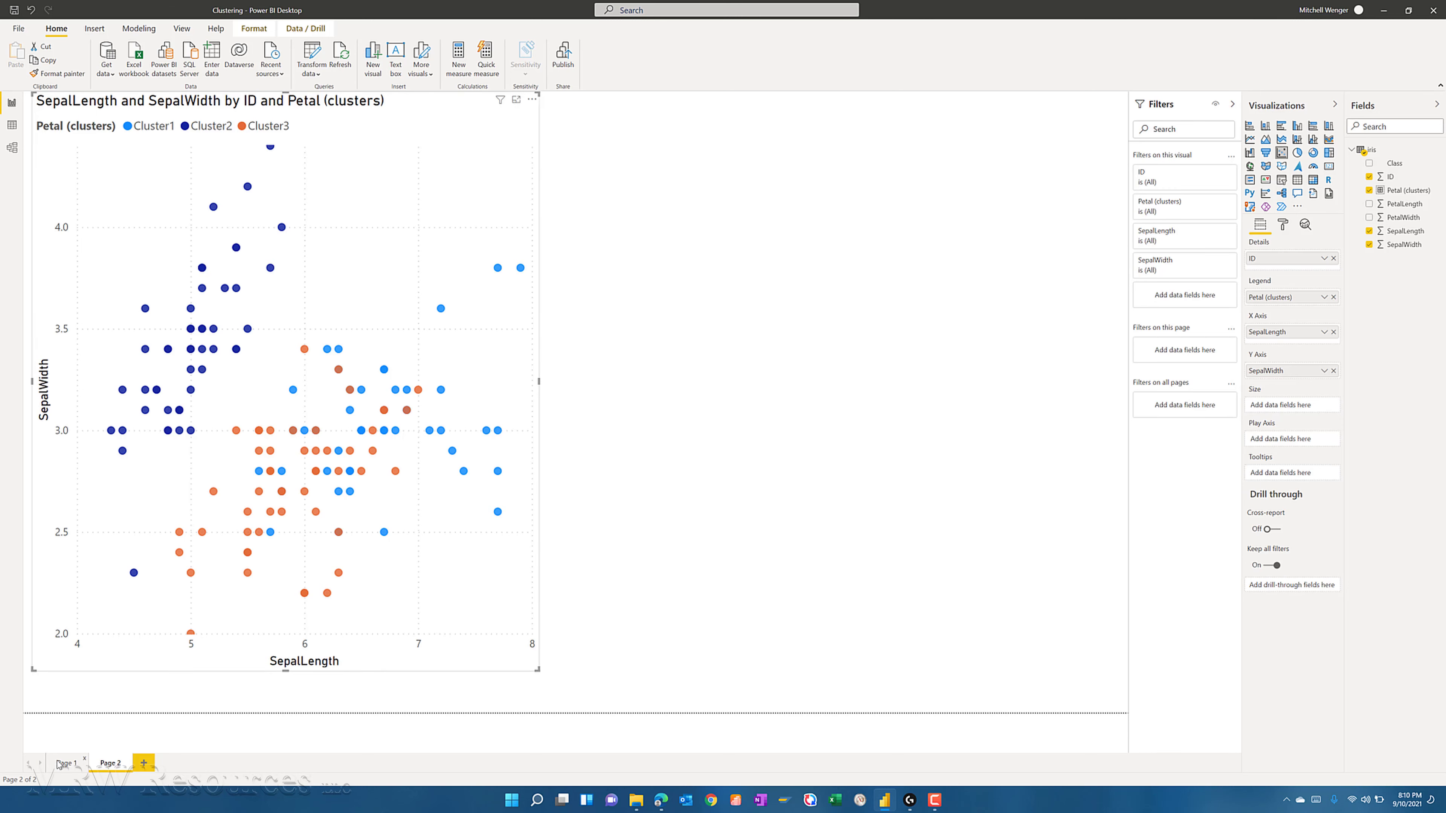
# Step: Look at Page 1 and Page 2, then add a new blank Page 3
pyautogui.click(65, 762)
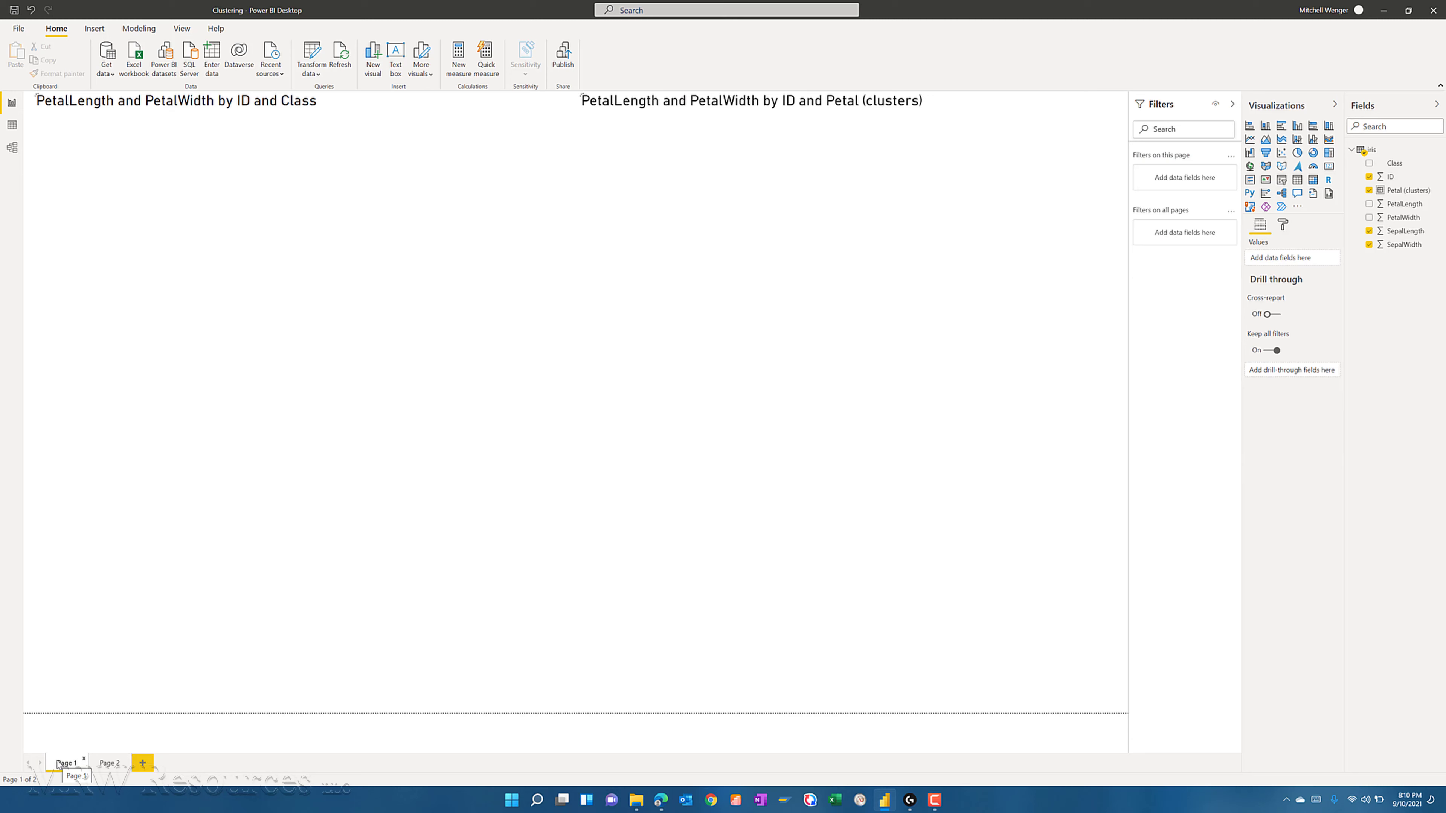
pyautogui.click(104, 763)
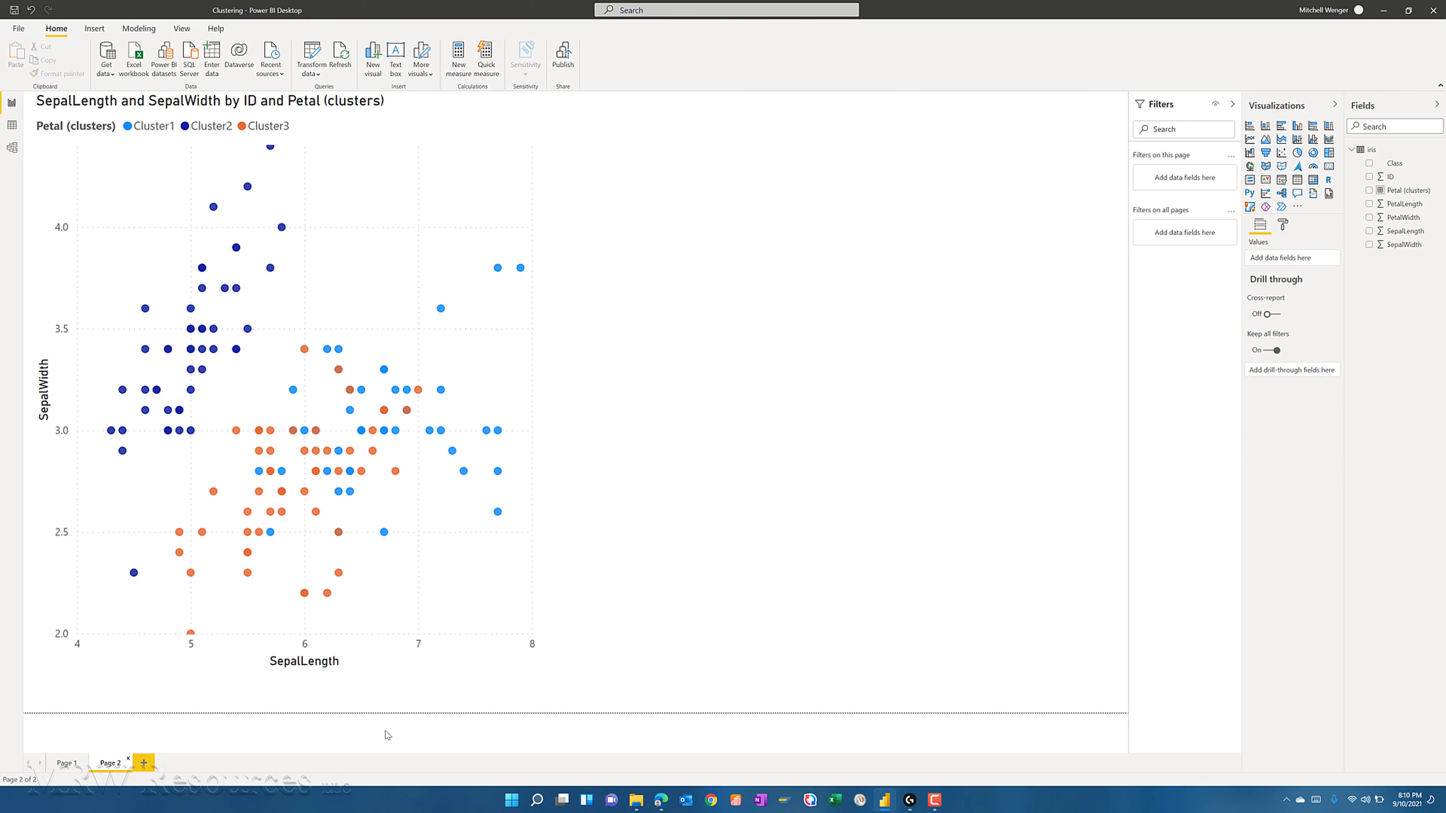
pyautogui.click(152, 764)
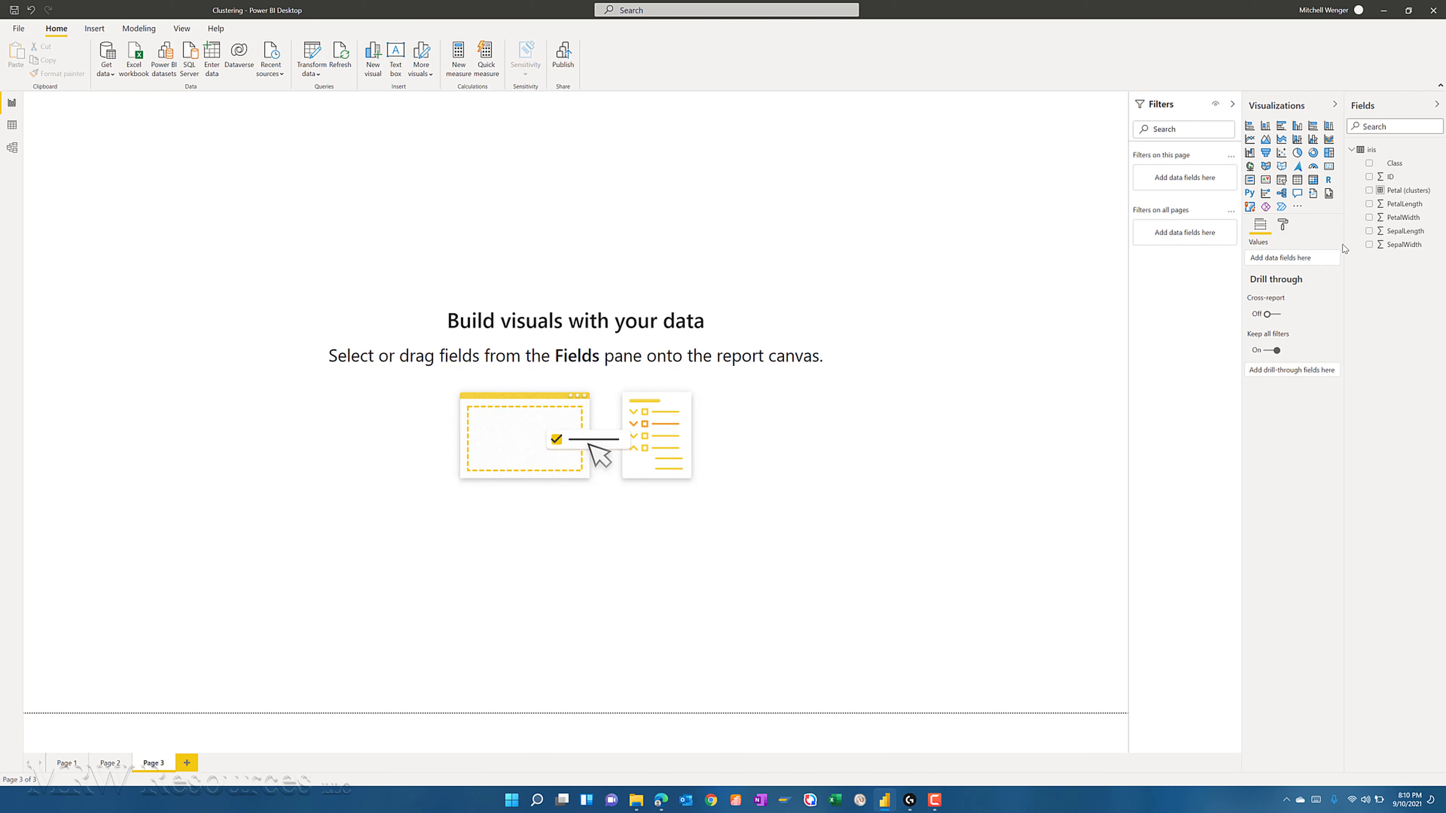
# Step: Build an enlarged SepalLength vs SepalWidth scatter by ID coloured by Class, then insert a second empty scatter
pyautogui.click(1281, 152)
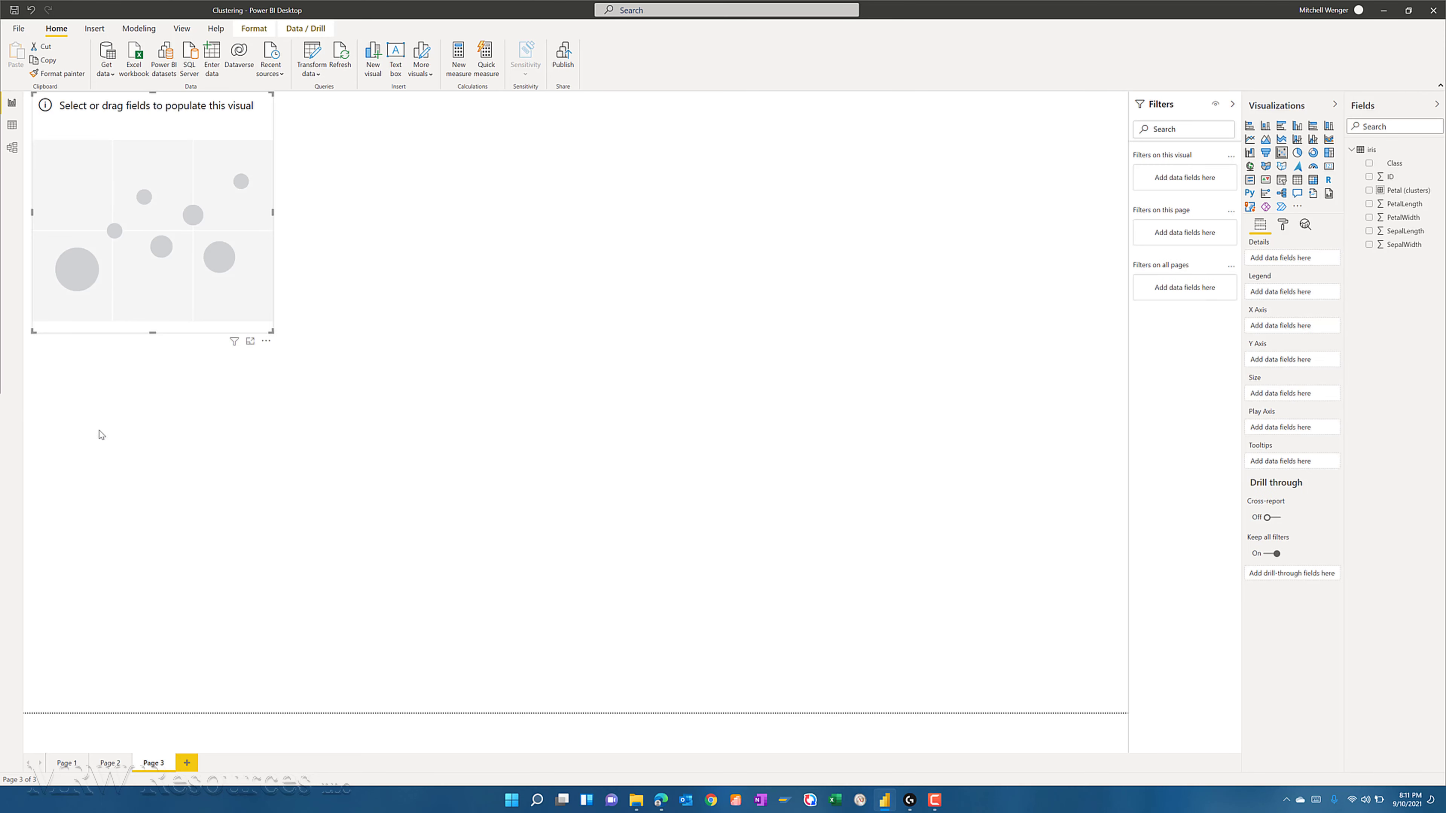
pyautogui.moveTo(271, 331); pyautogui.dragTo(511, 695)
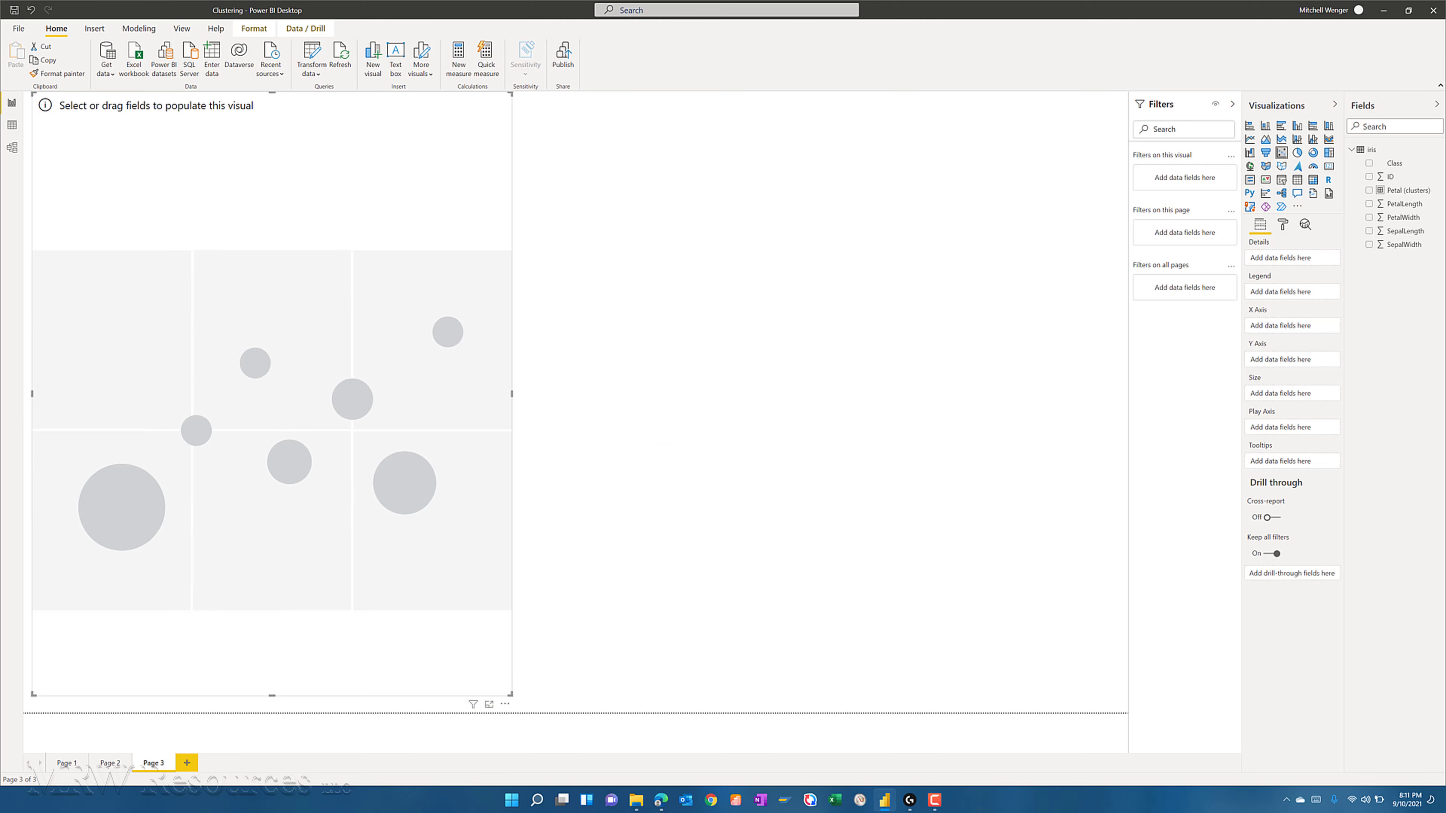
pyautogui.click(1369, 231)
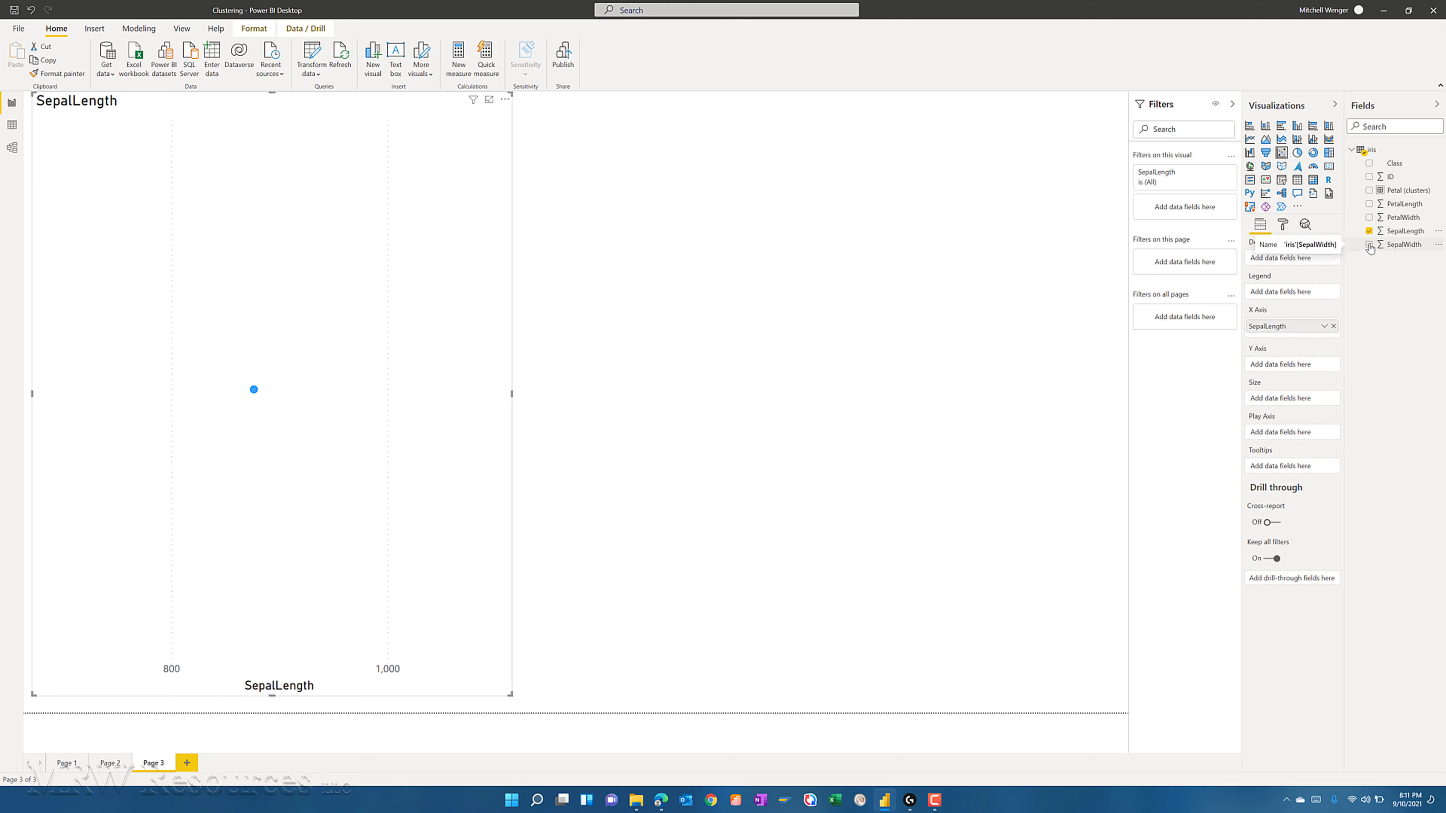
pyautogui.click(1369, 245)
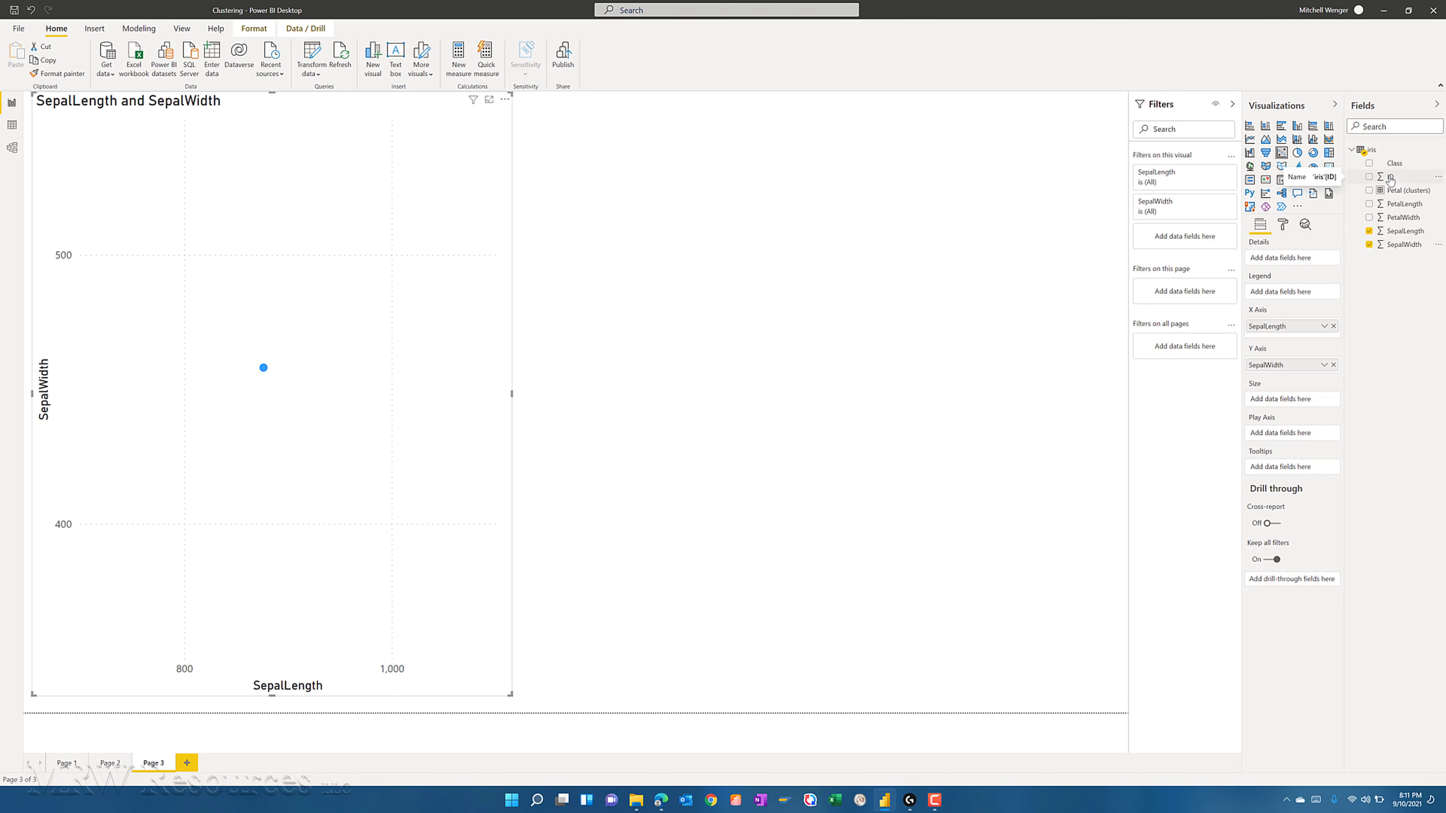
pyautogui.moveTo(1389, 179); pyautogui.dragTo(1274, 259)
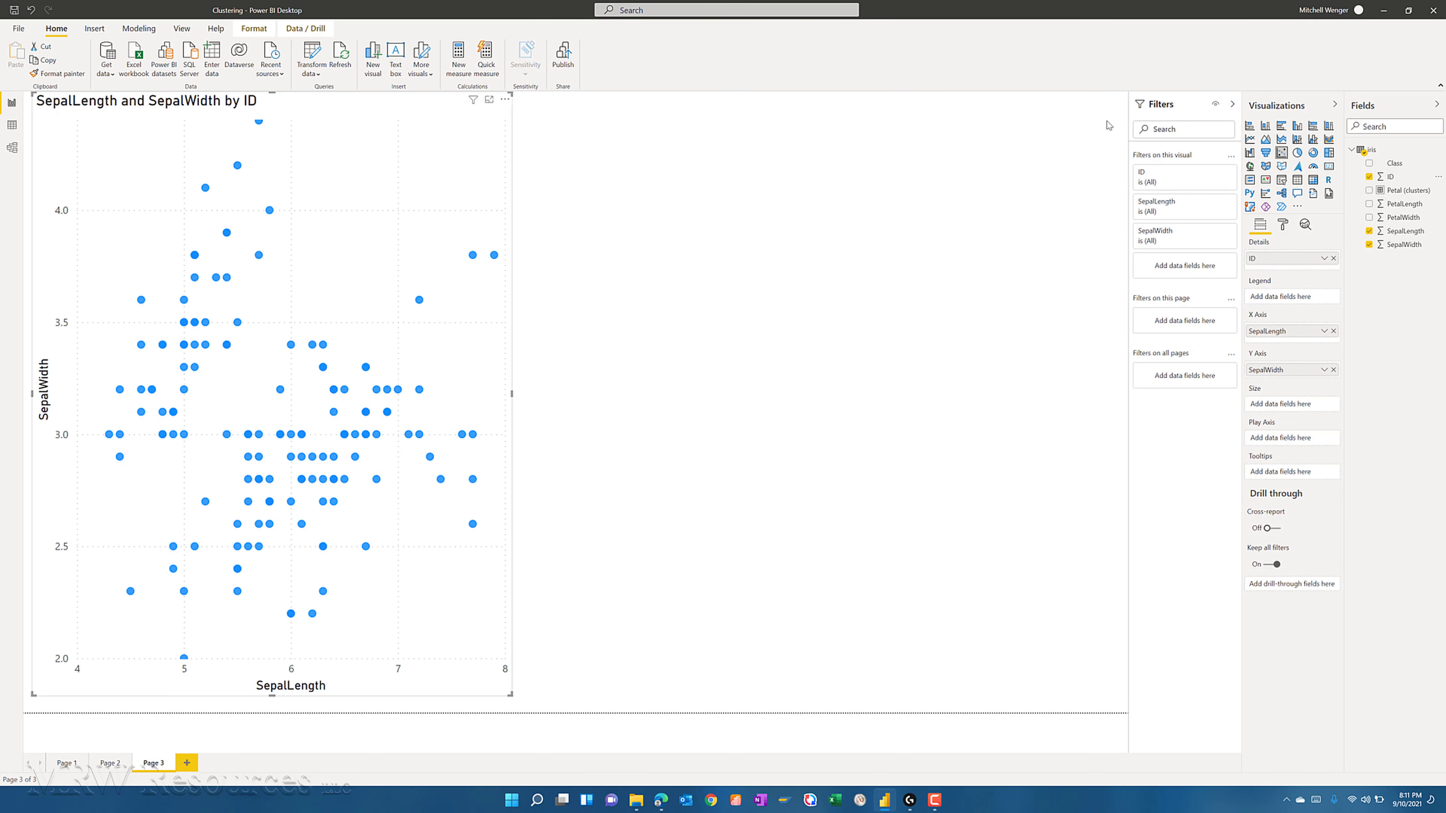
pyautogui.moveTo(1396, 164); pyautogui.dragTo(1267, 299)
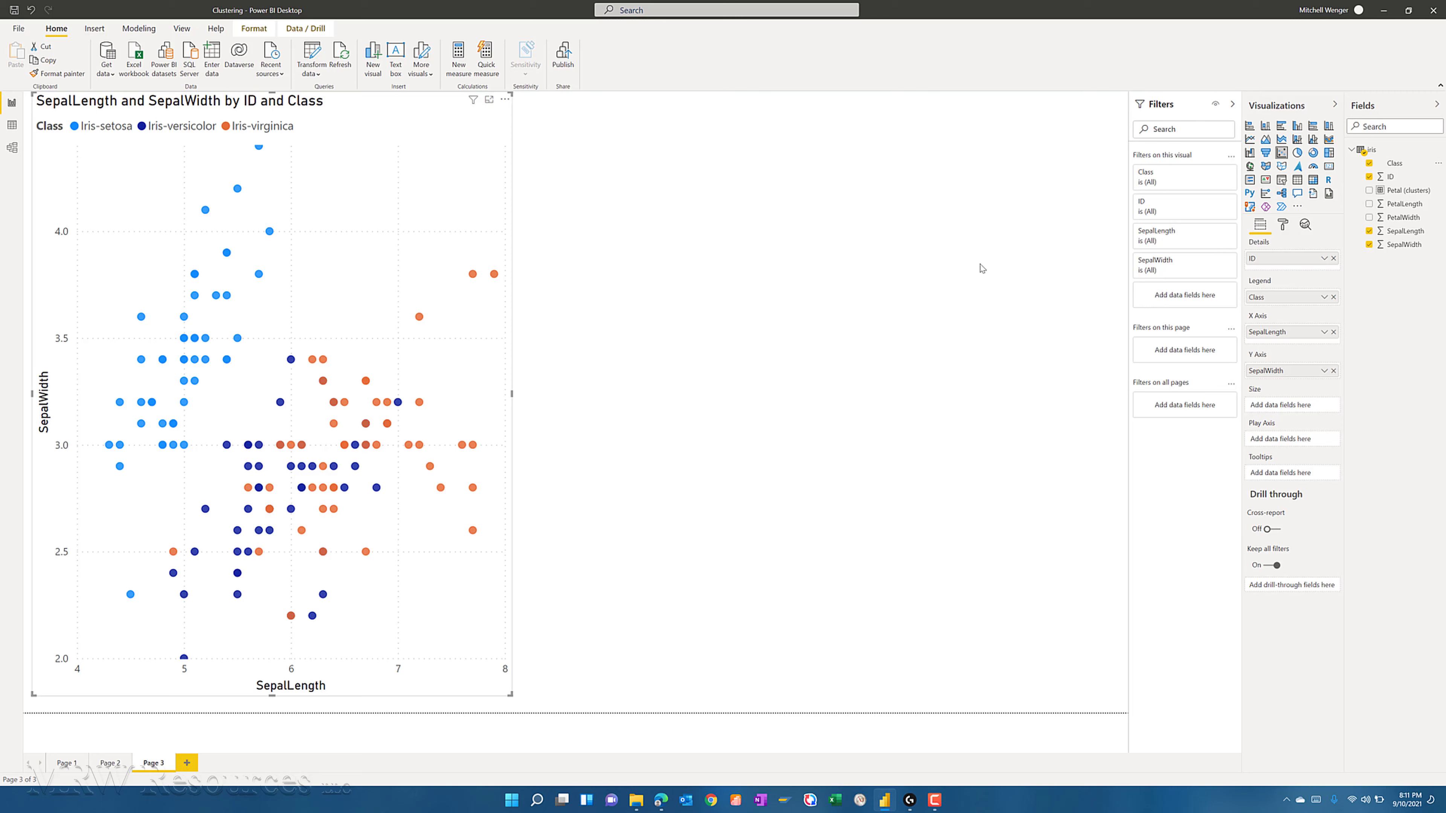
pyautogui.click(1285, 155)
pyautogui.click(1282, 154)
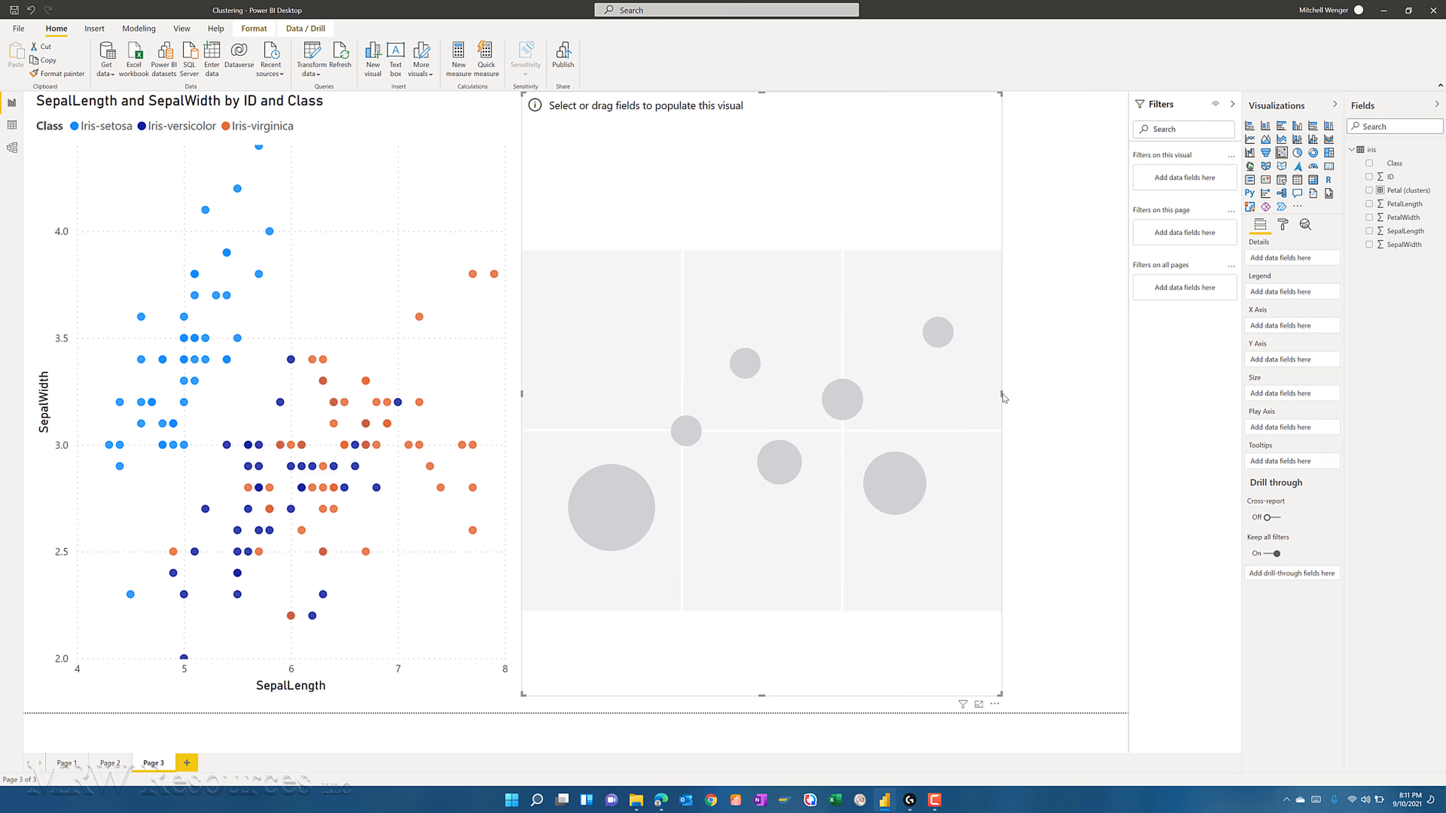
# Step: Widen the second scatter and plot SepalLength against SepalWidth with ID in Details
pyautogui.moveTo(1002, 393); pyautogui.dragTo(1059, 402)
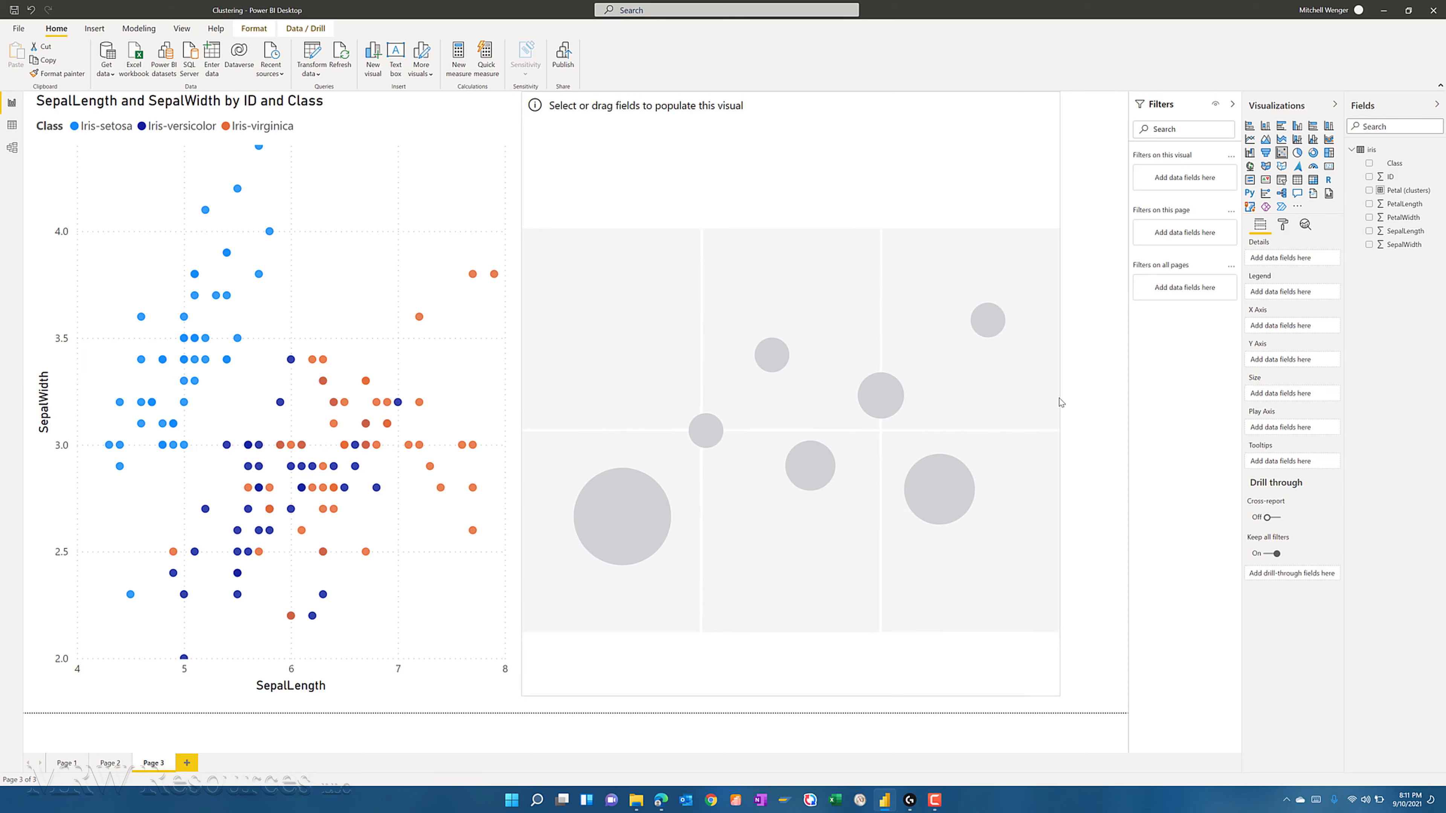
pyautogui.click(1368, 230)
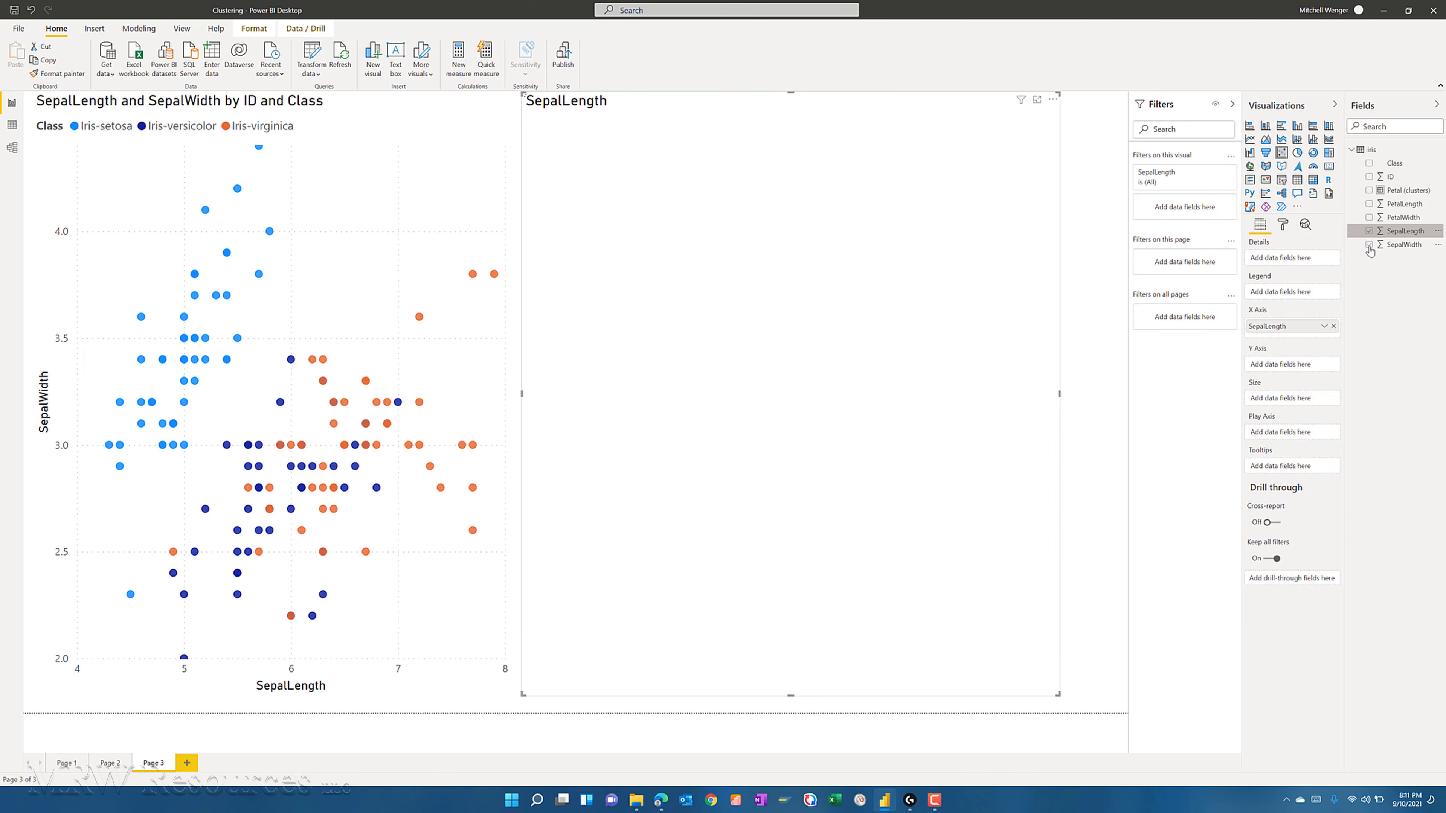
pyautogui.click(1368, 245)
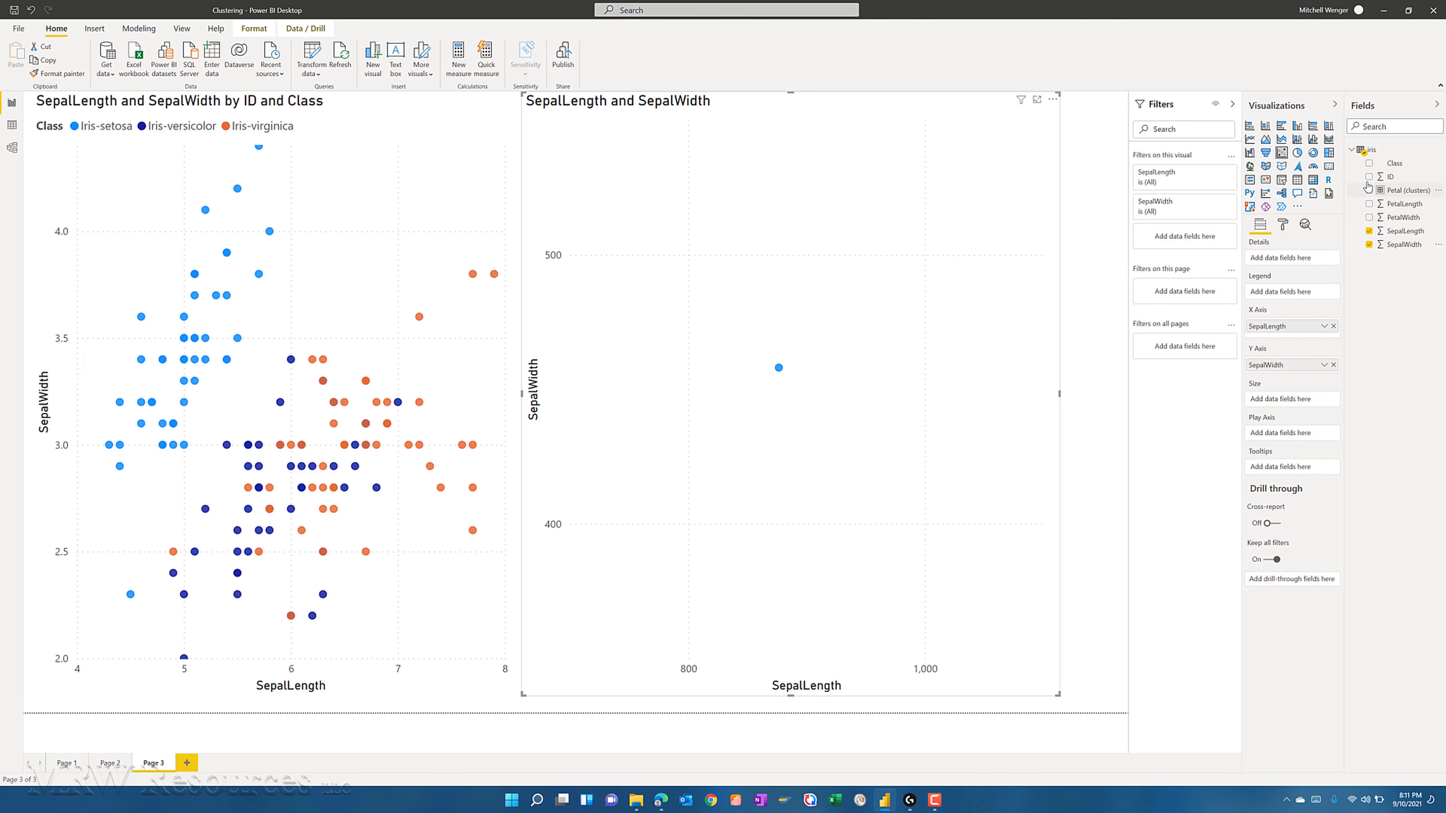
pyautogui.moveTo(1390, 178); pyautogui.dragTo(1265, 261)
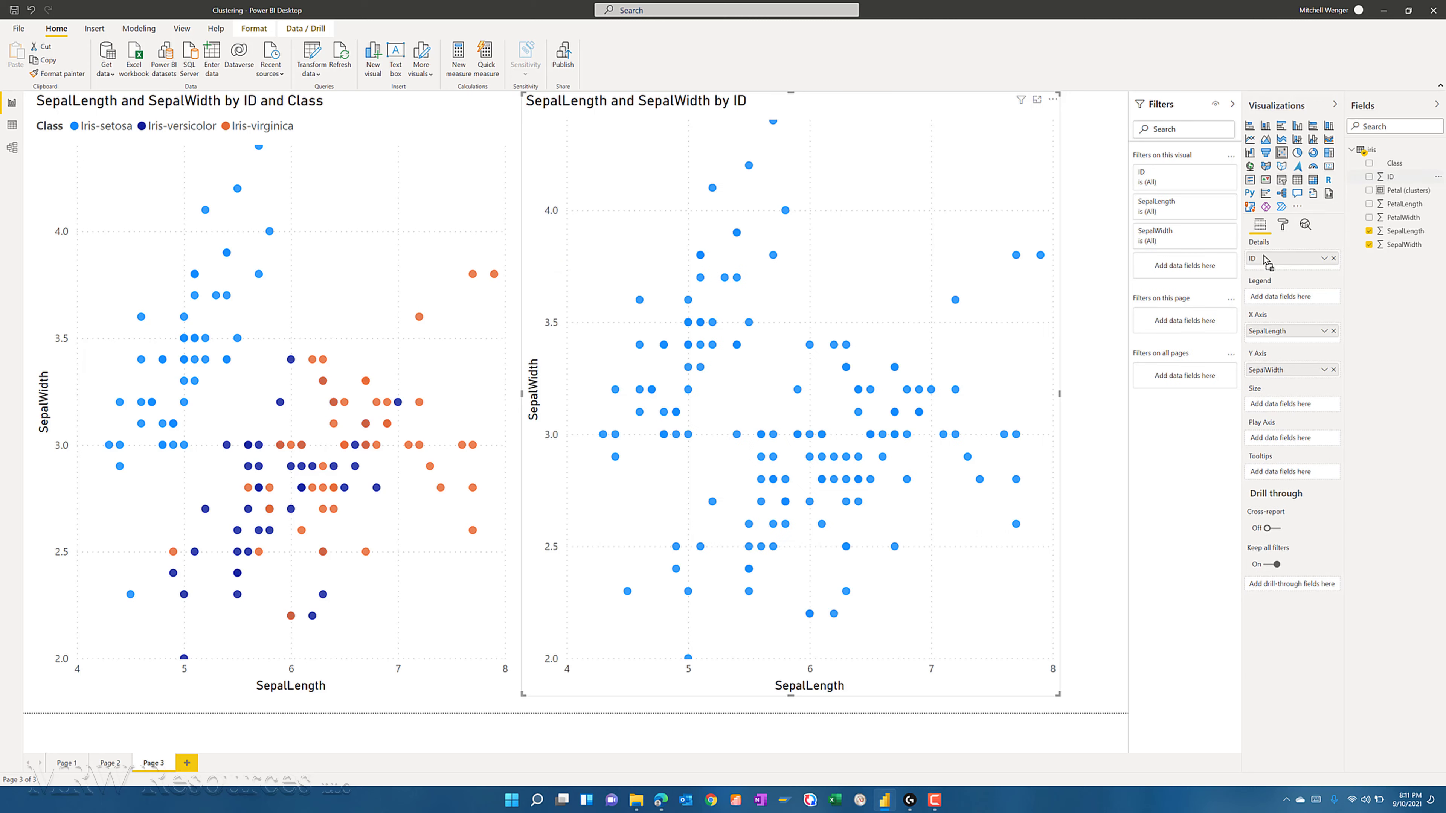
pyautogui.click(1051, 100)
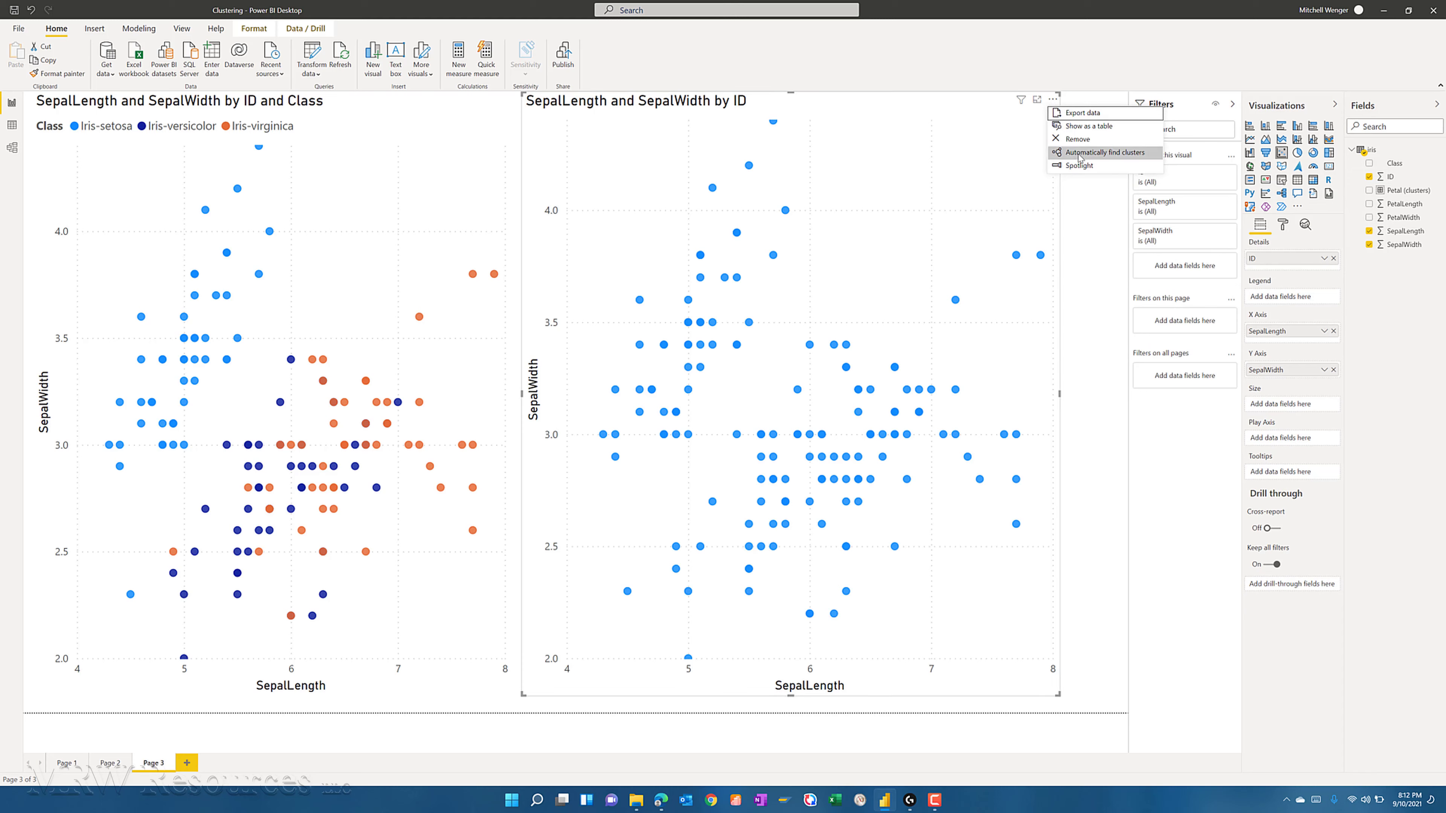
# Step: Apply Automatically find clusters with default settings, producing Cluster1 to Cluster4 on the sepal scatter
pyautogui.click(990, 191)
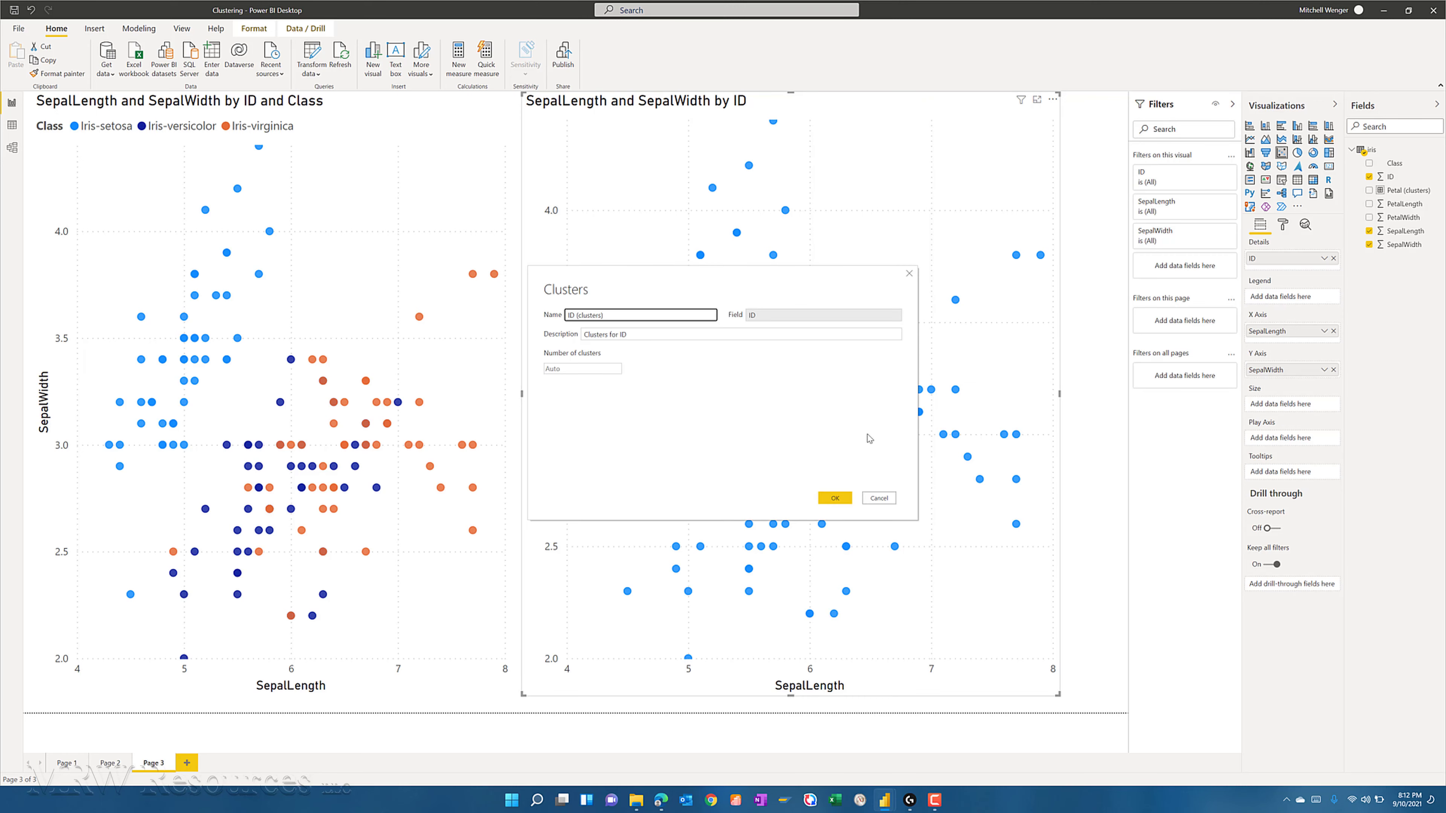
pyautogui.click(834, 498)
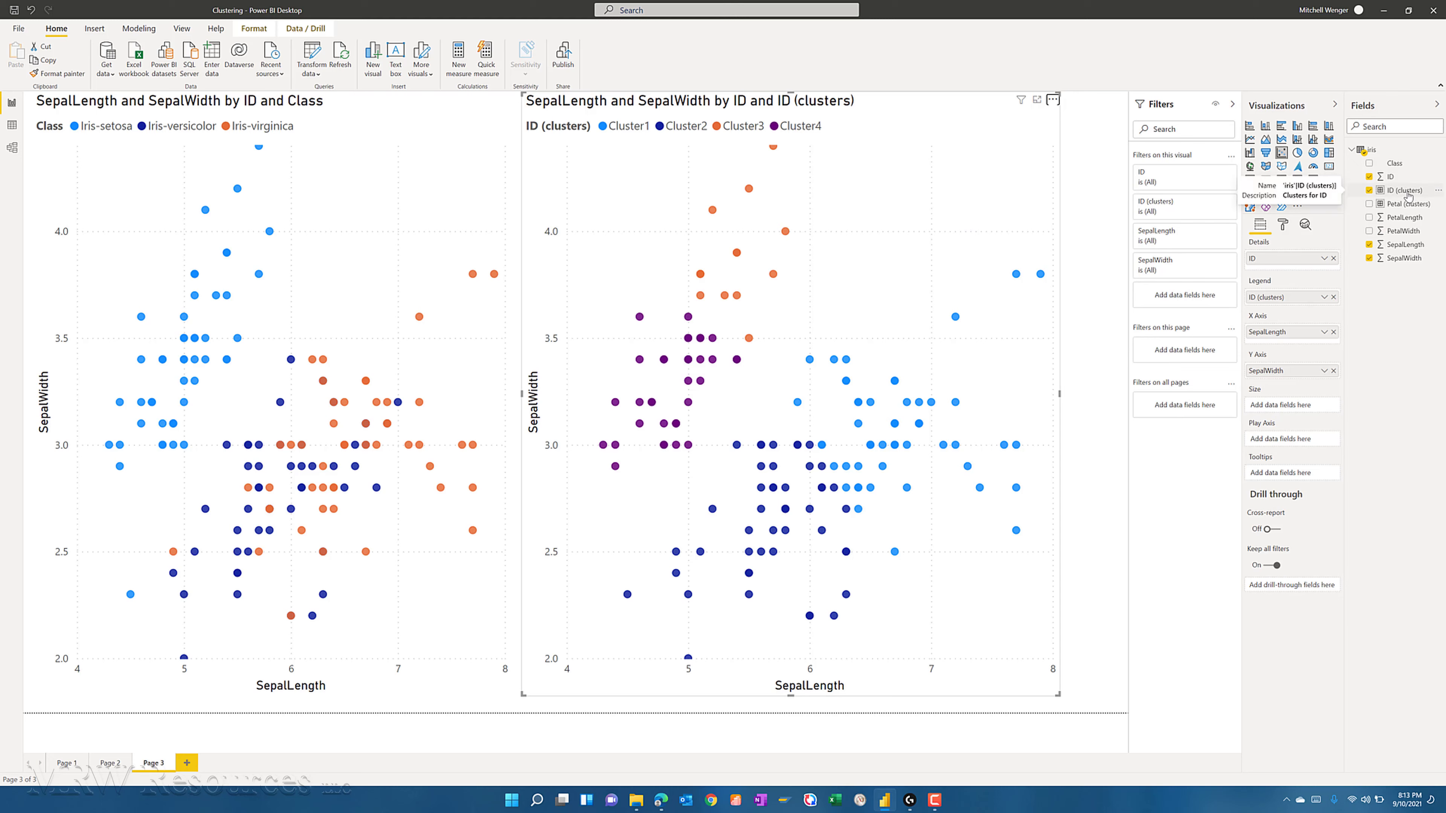
# Step: Edit the ID (clusters) grouping: rename it to 'Sepal (clusters)' and set the number of clusters to 3
pyautogui.rightClick(1407, 196)
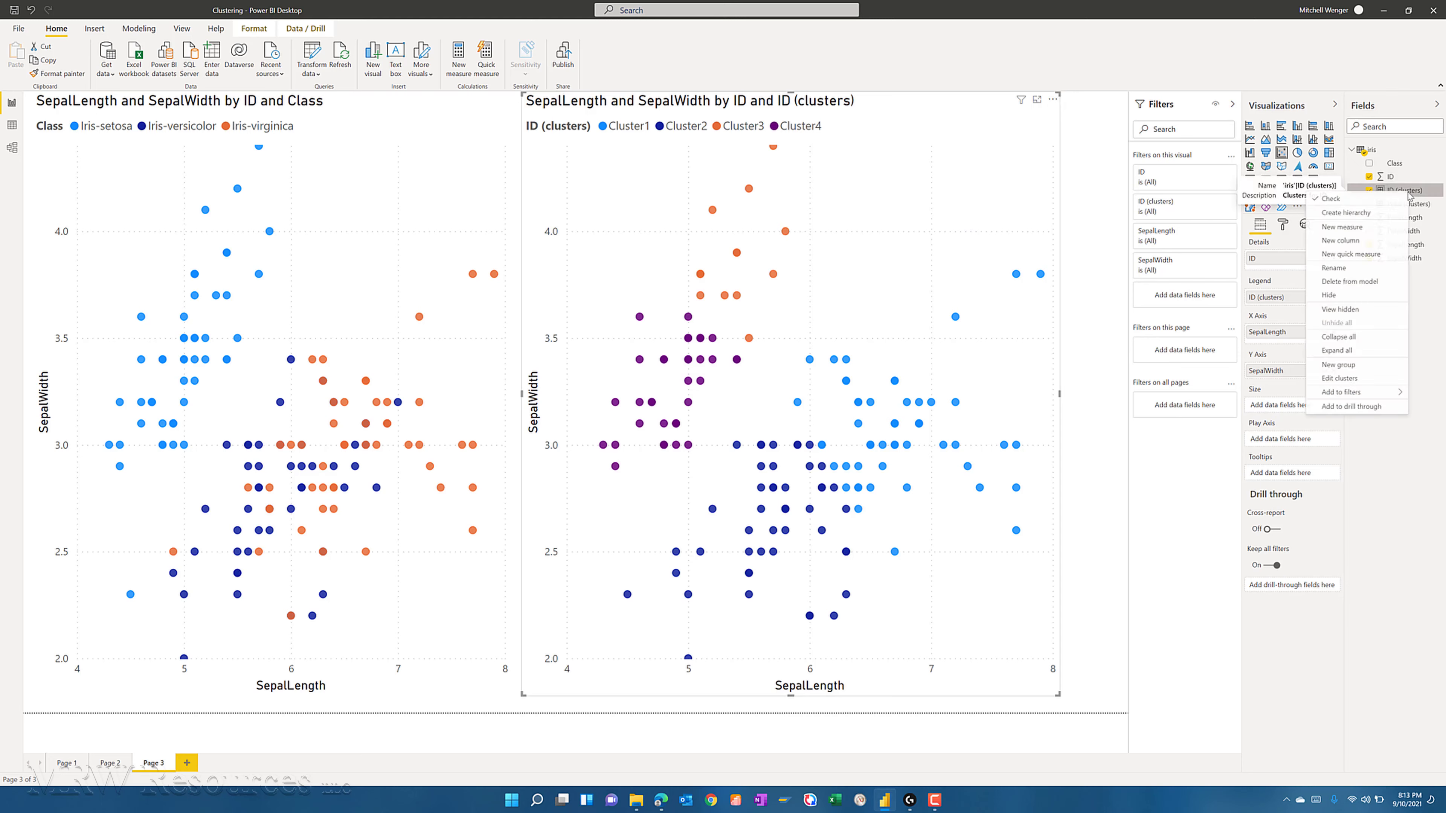
pyautogui.click(1348, 380)
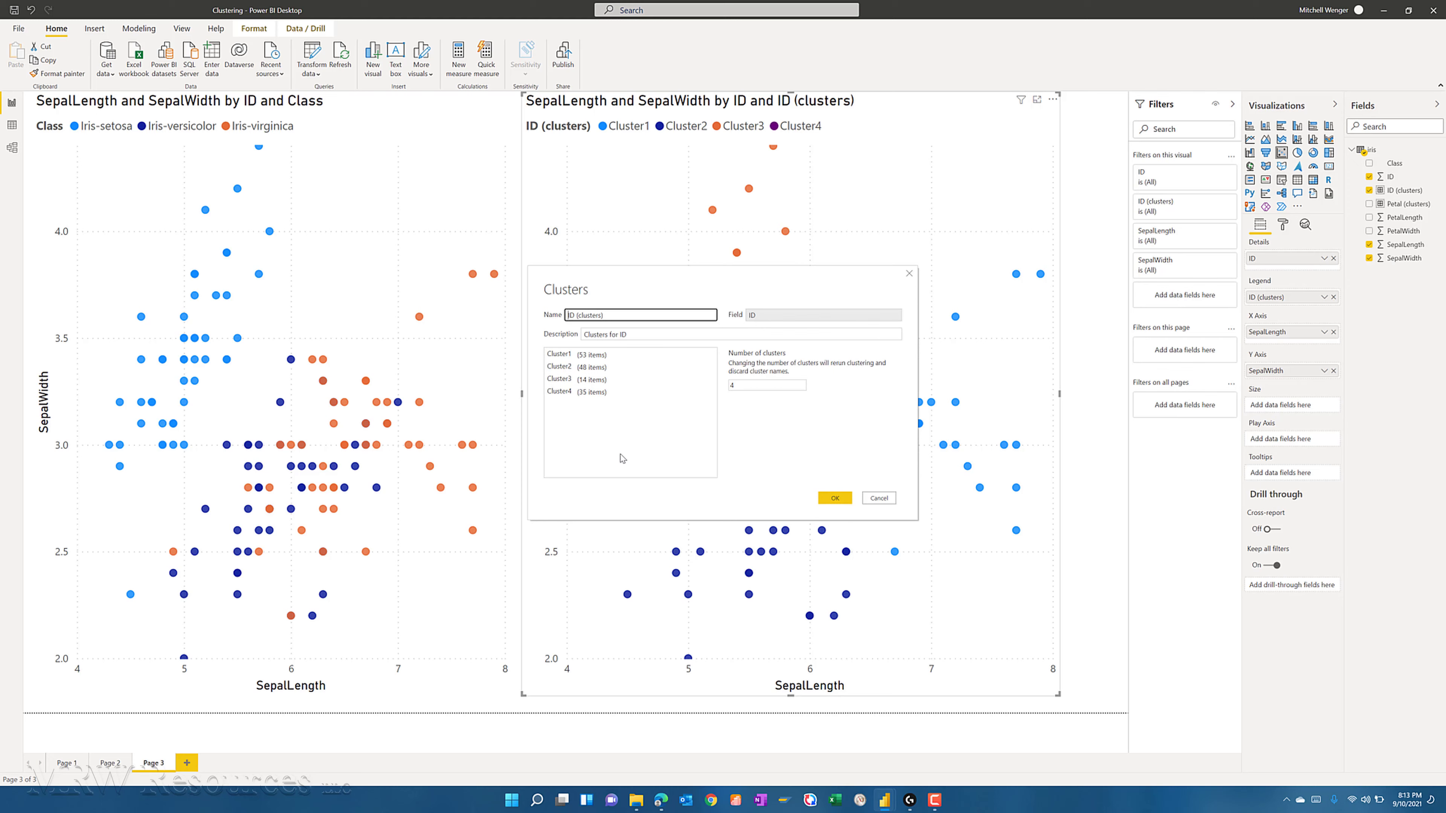
pyautogui.write('Sepal')
pyautogui.press('Delete')
pyautogui.press('Delete')
pyautogui.doubleClick(740, 385)
pyautogui.write('3')
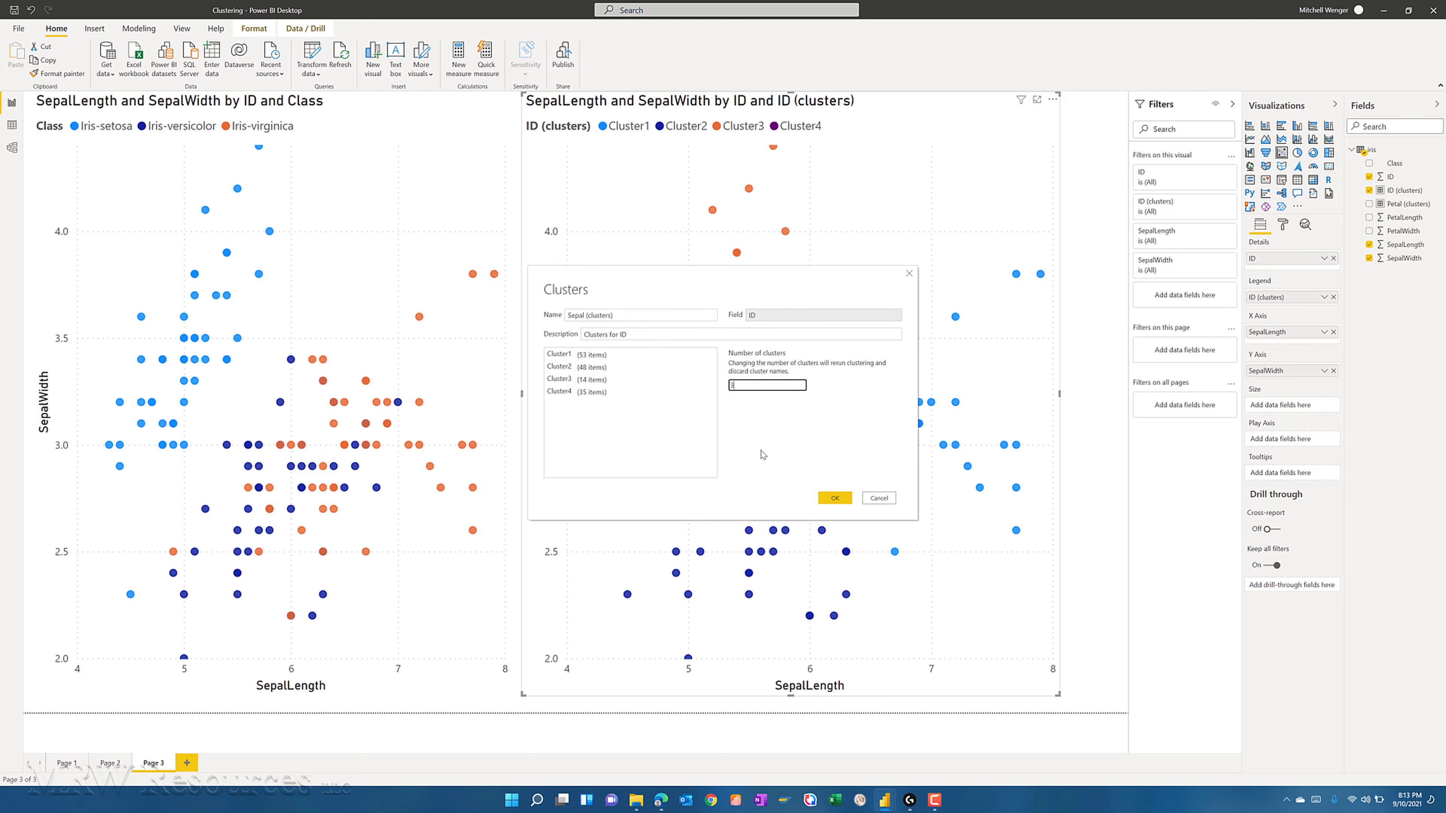
pyautogui.click(834, 498)
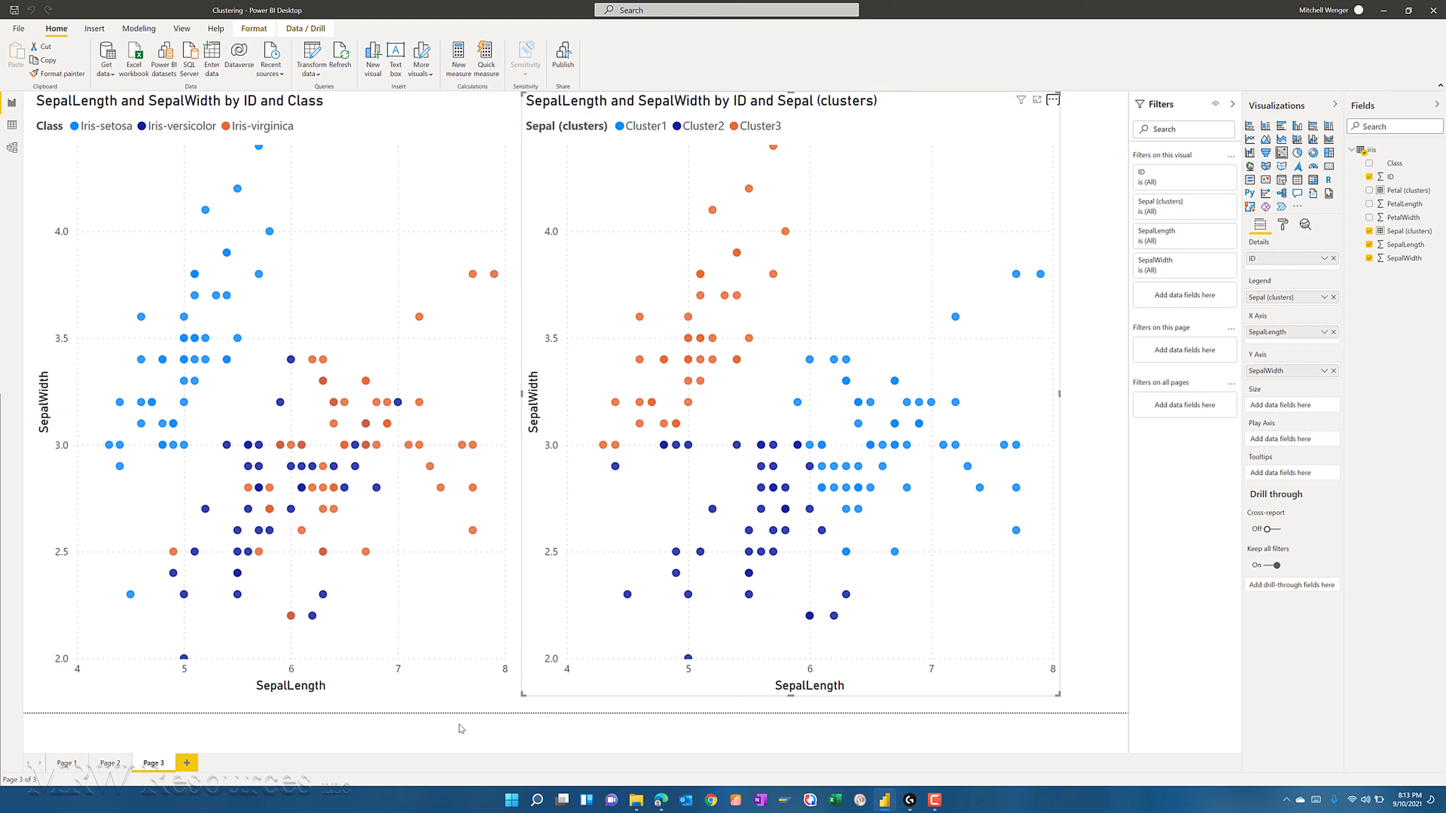
# Step: Add Page 4 with an enlarged scatter chart of PetalLength against PetalWidth, with ID in Details
pyautogui.click(185, 764)
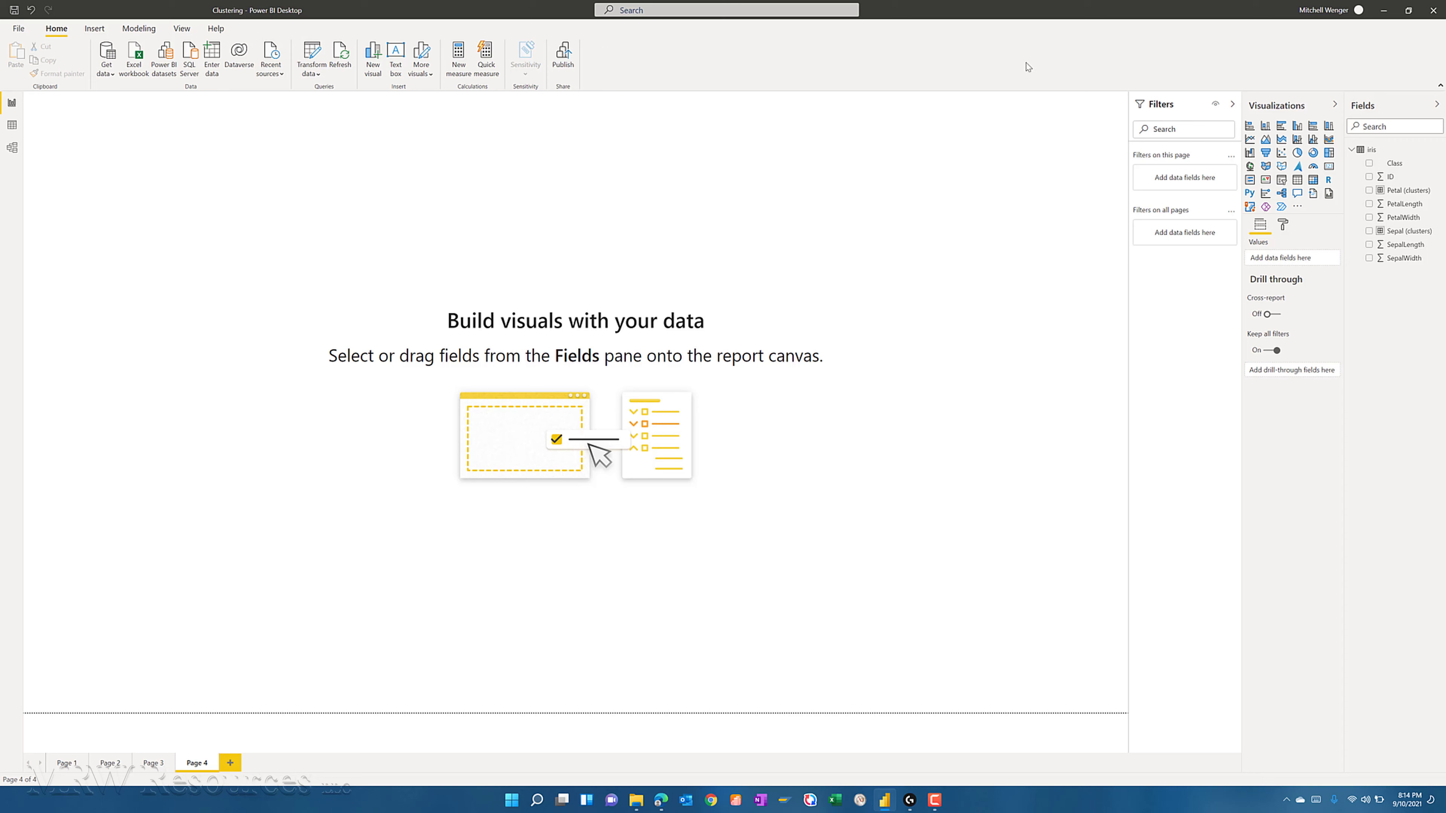
pyautogui.click(1284, 155)
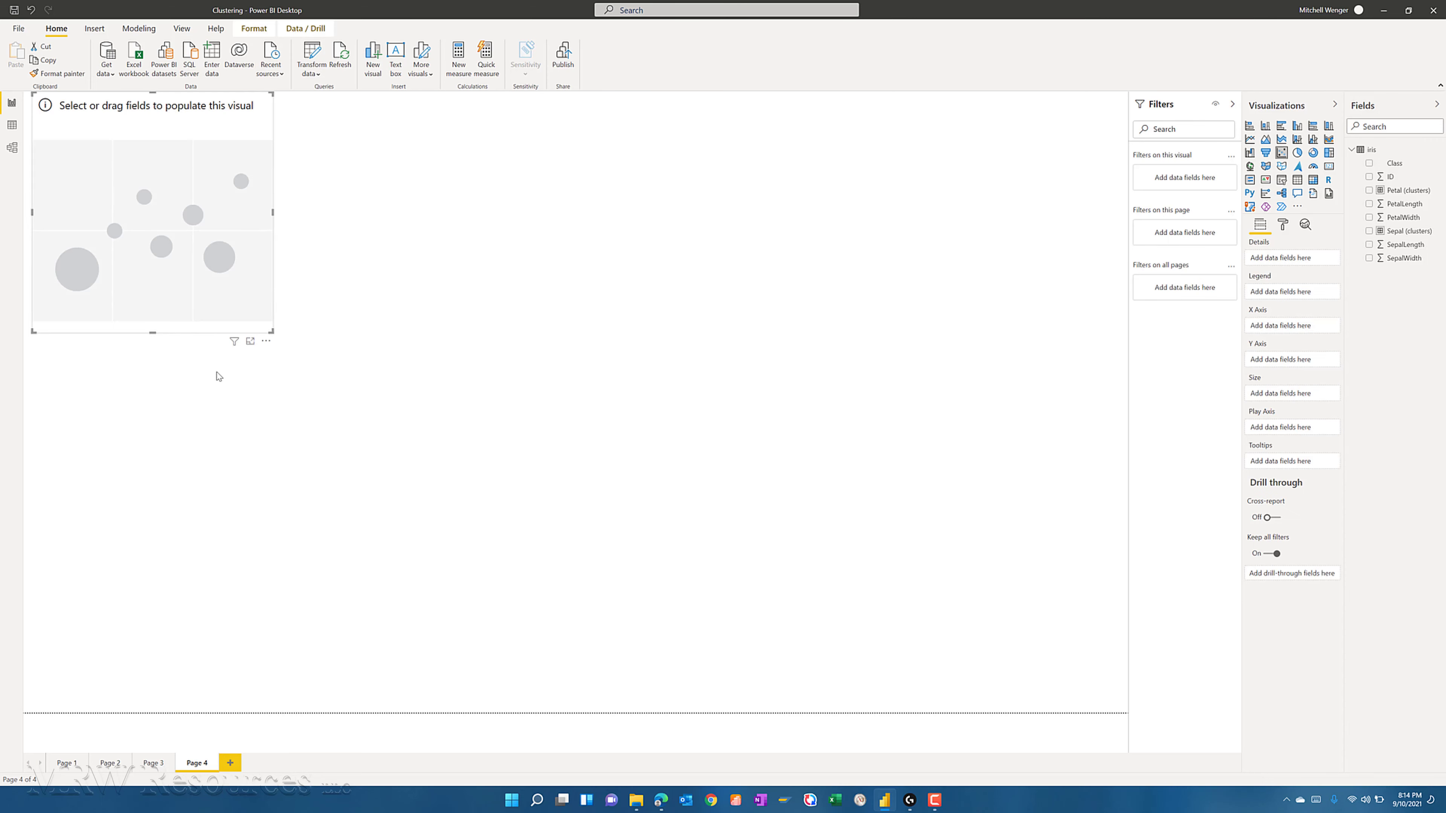
pyautogui.moveTo(271, 333); pyautogui.dragTo(591, 684)
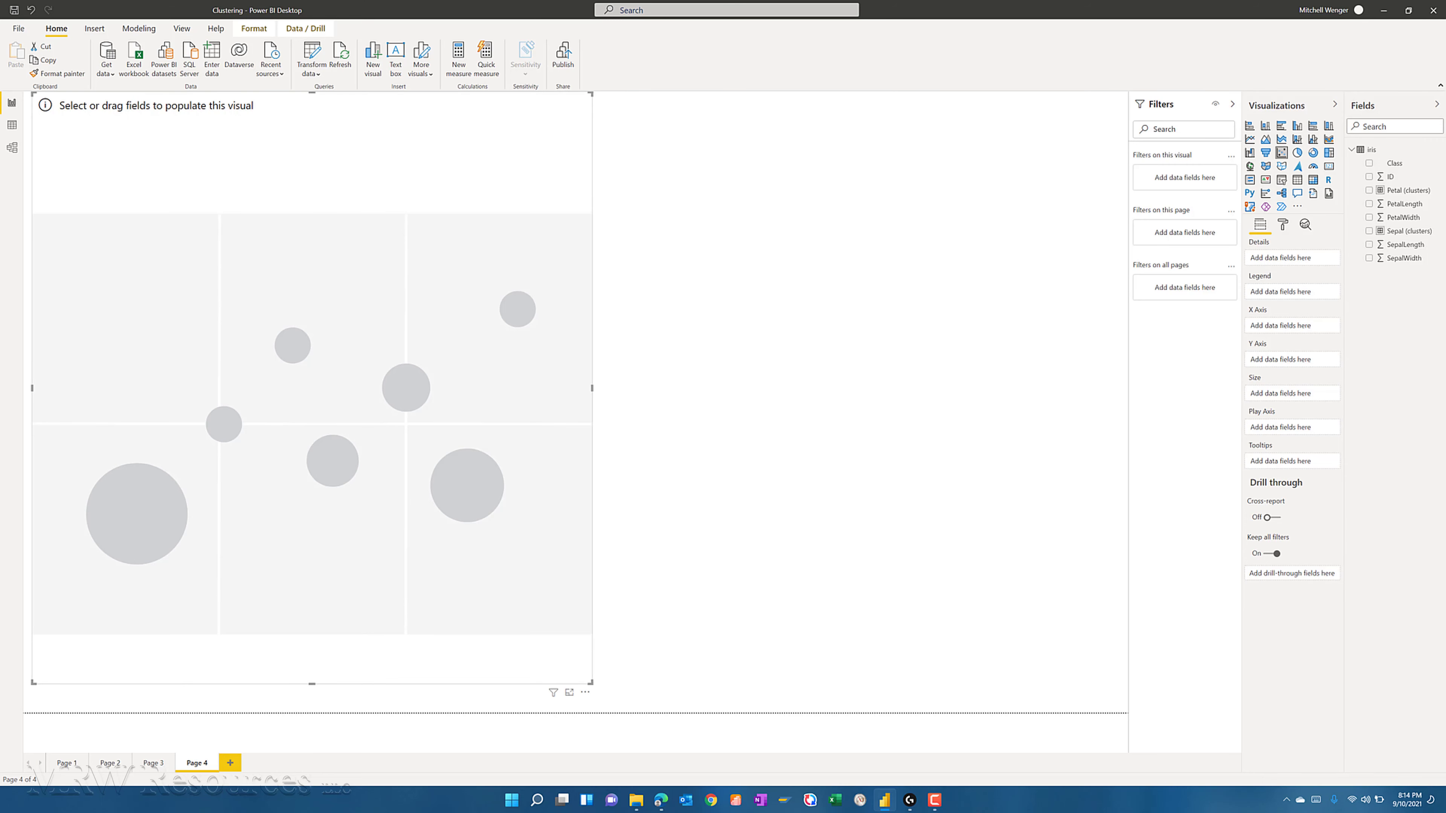
pyautogui.click(1369, 204)
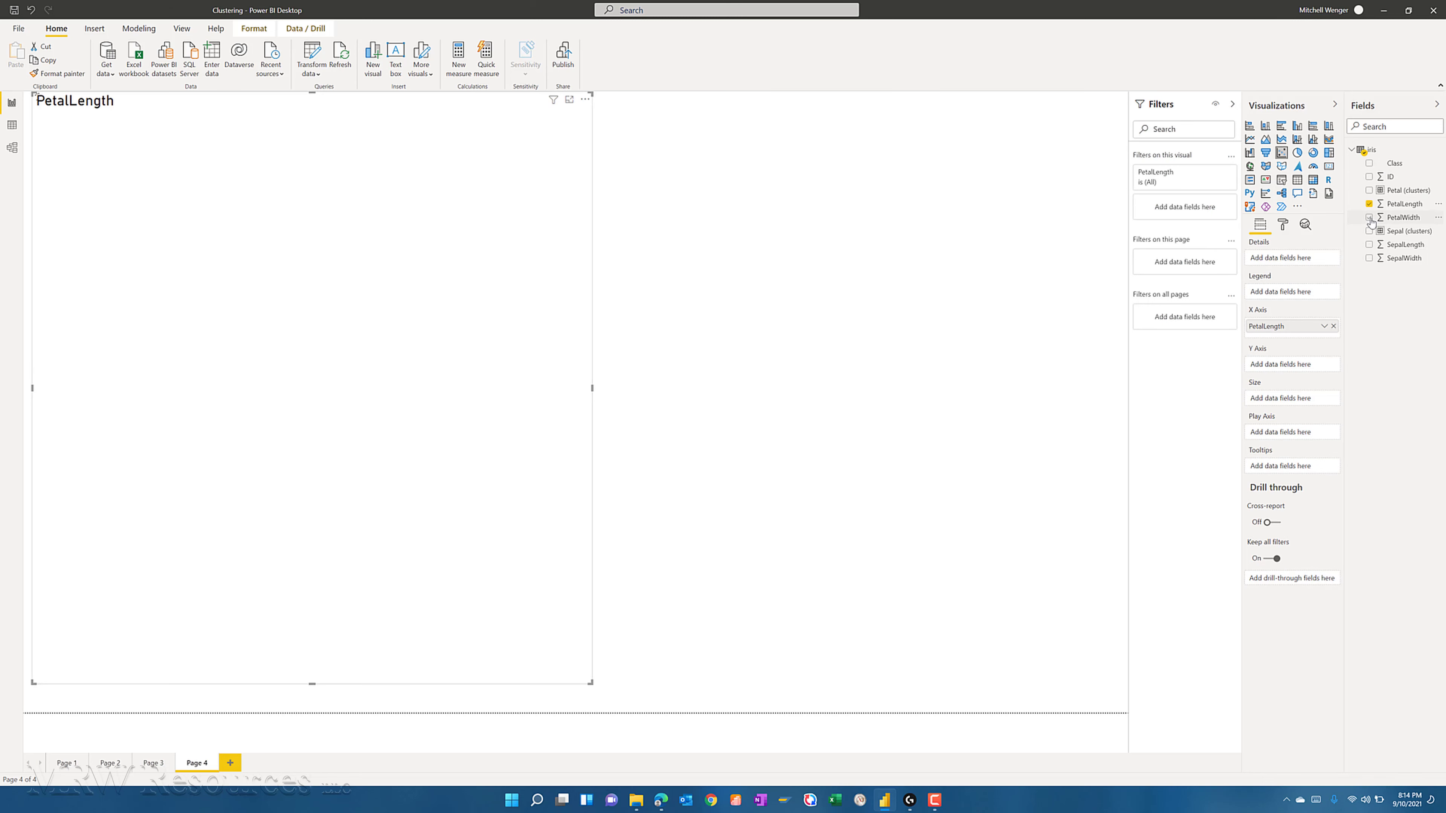
pyautogui.click(1369, 218)
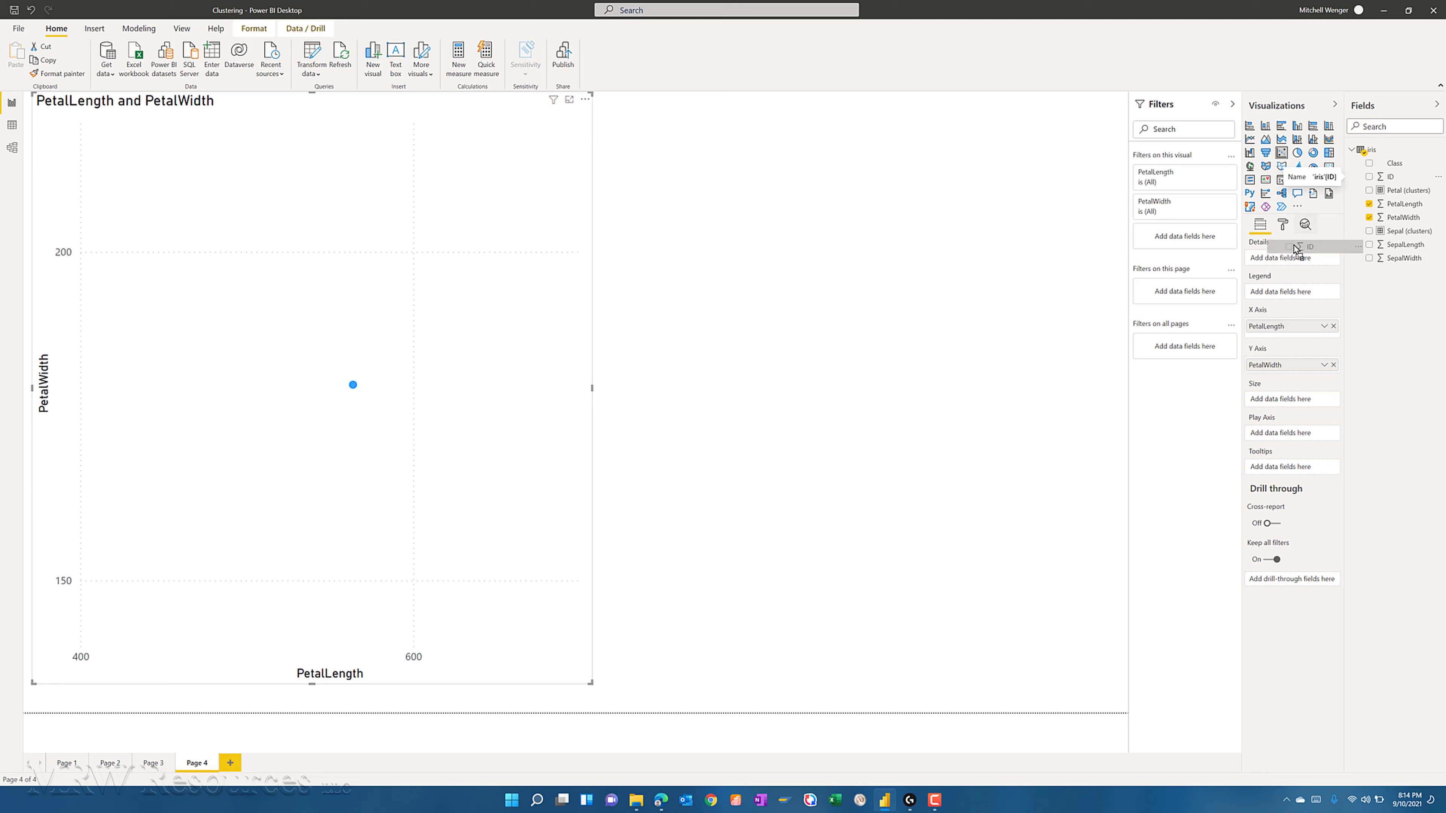
pyautogui.moveTo(1285, 256); pyautogui.dragTo(1284, 258)
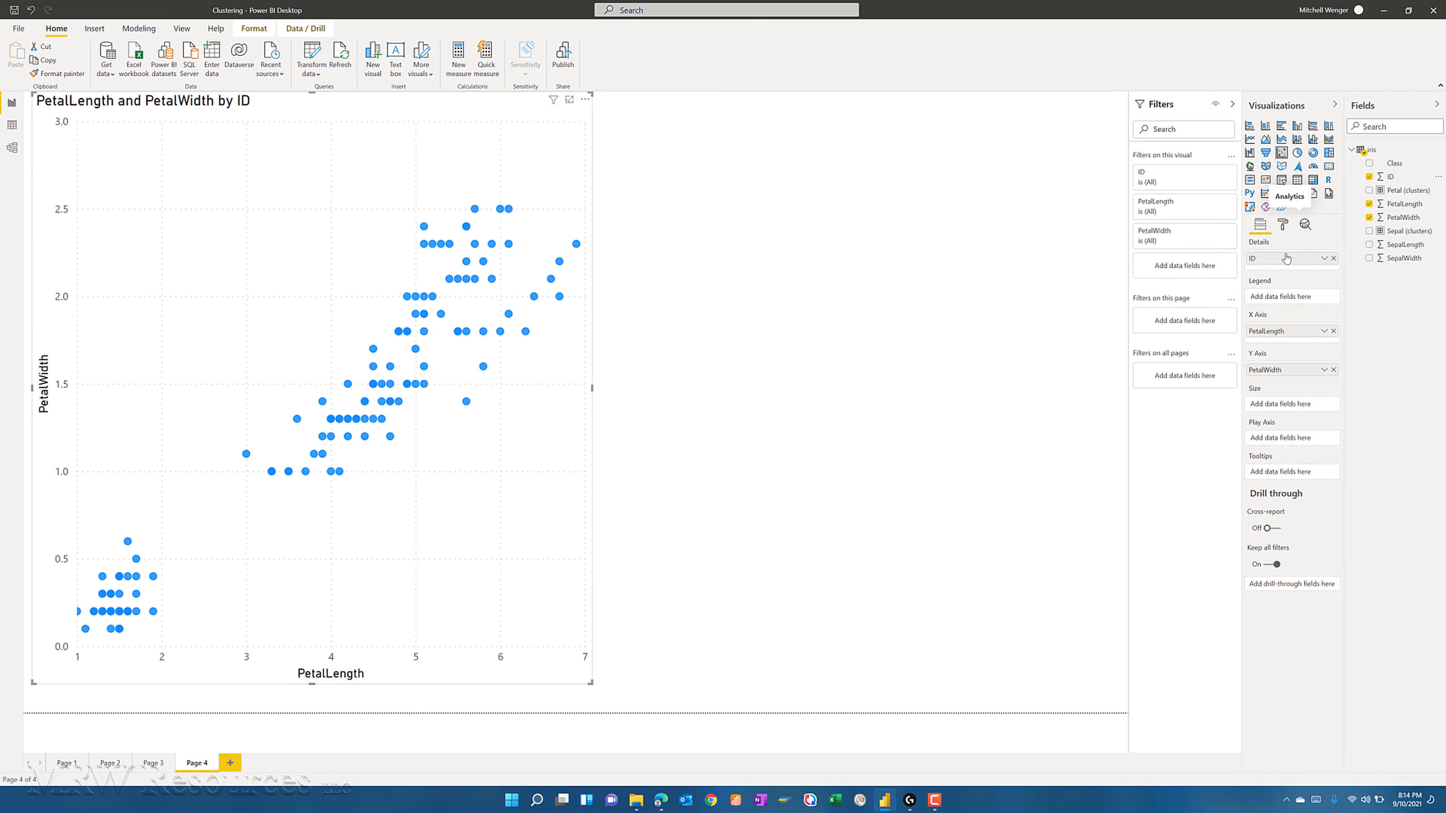
# Step: Put the Sepal (clusters) field in the Legend well of the Page 4 petal scatter
pyautogui.moveTo(1402, 238); pyautogui.dragTo(1287, 299)
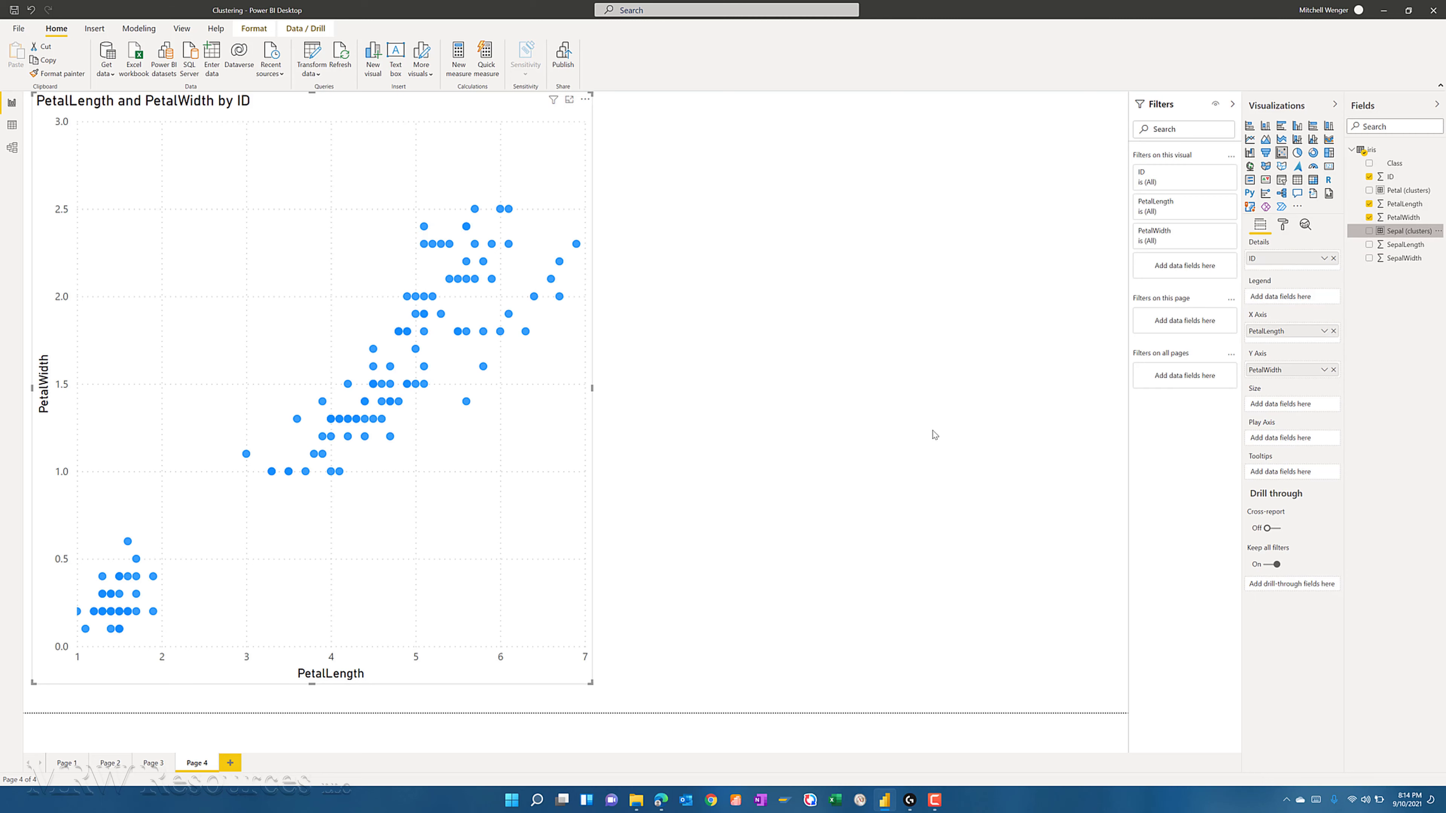